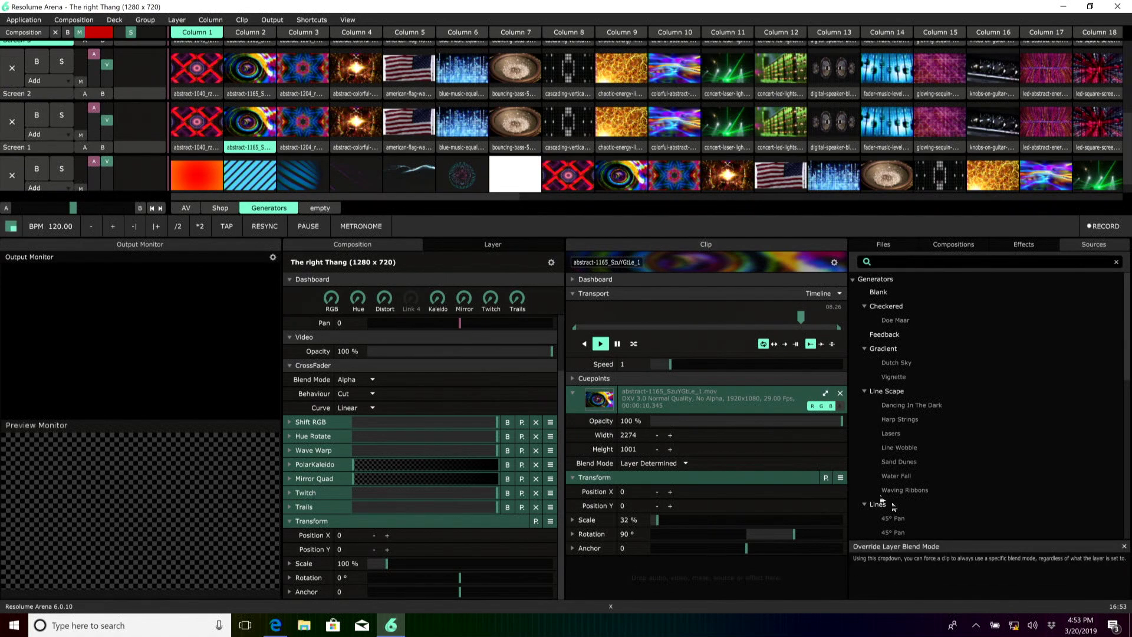
- Examine the state of the Wi-Fi adapter among the Windows network connections without changing it
{"action": "left_click", "coordinate": [1014, 629]}
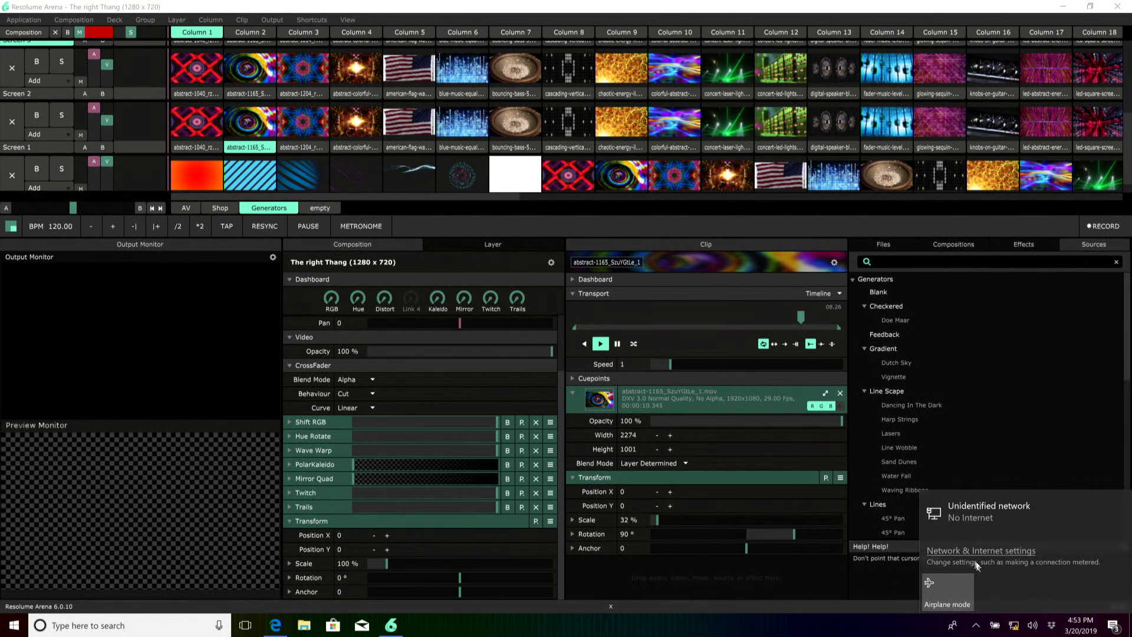
{"action": "left_click", "coordinate": [972, 553]}
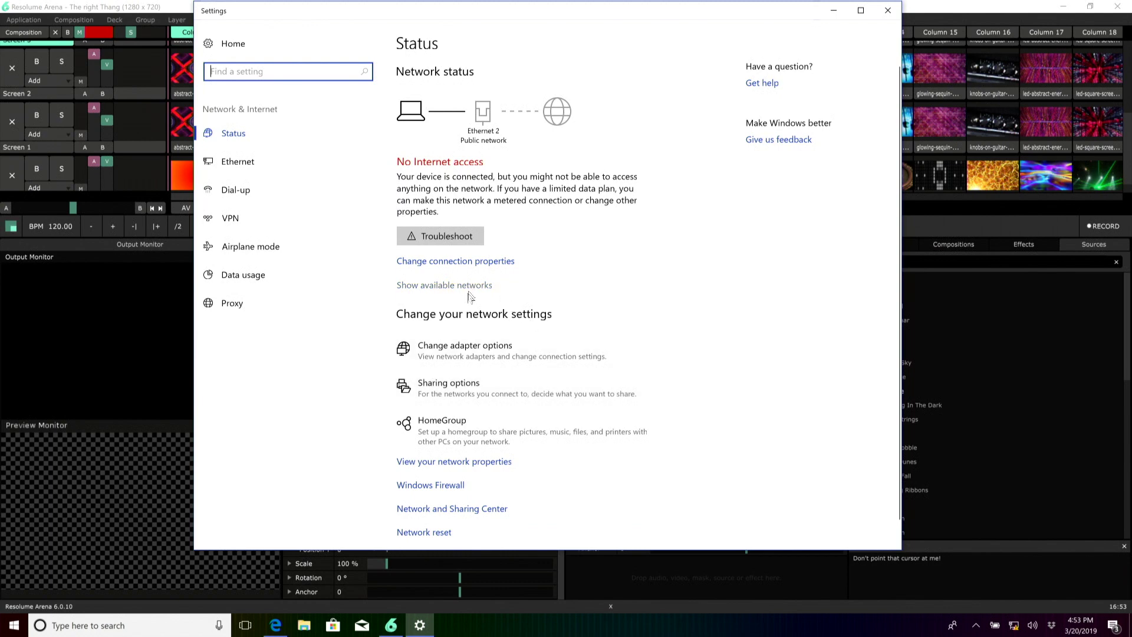
{"action": "left_click", "coordinate": [489, 509]}
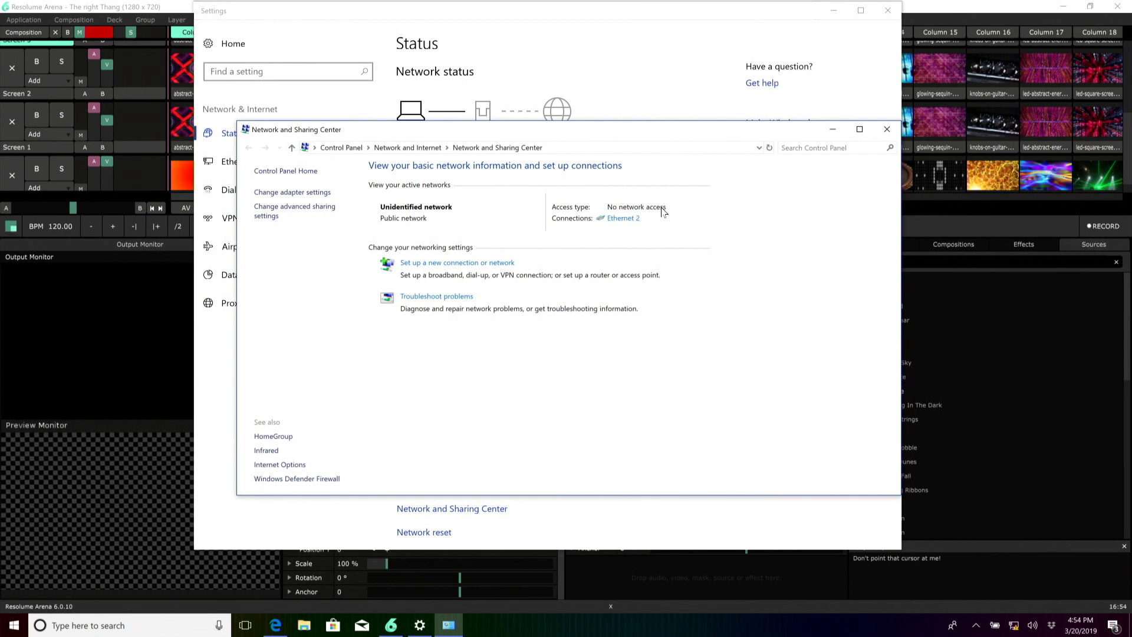
{"action": "left_click", "coordinate": [311, 195]}
{"action": "left_click", "coordinate": [631, 215]}
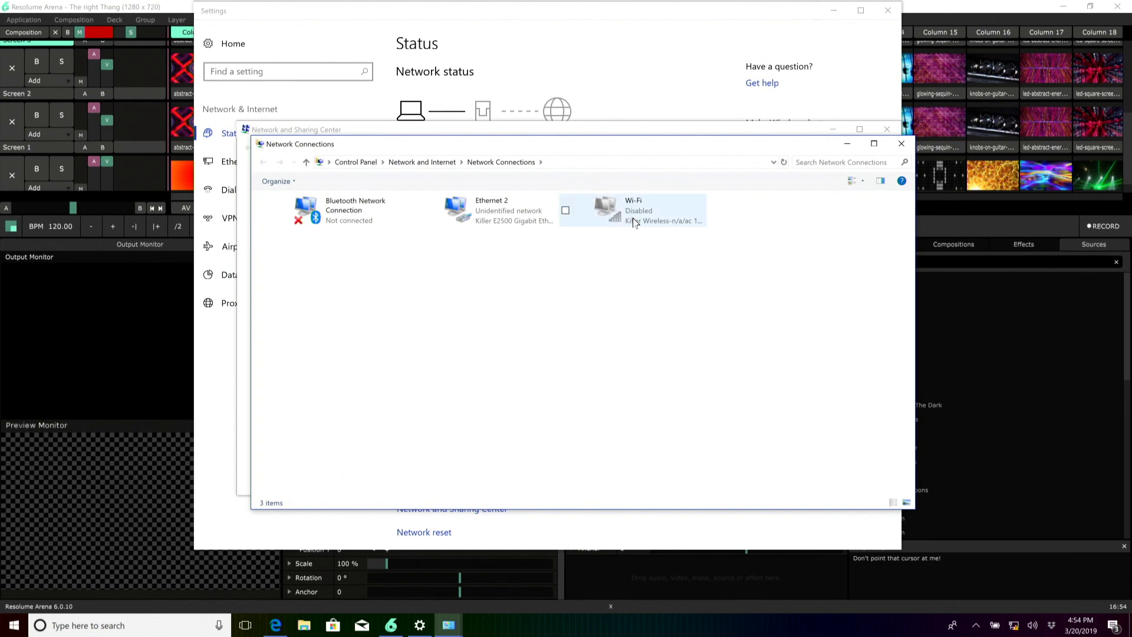
{"action": "right_click", "coordinate": [635, 222]}
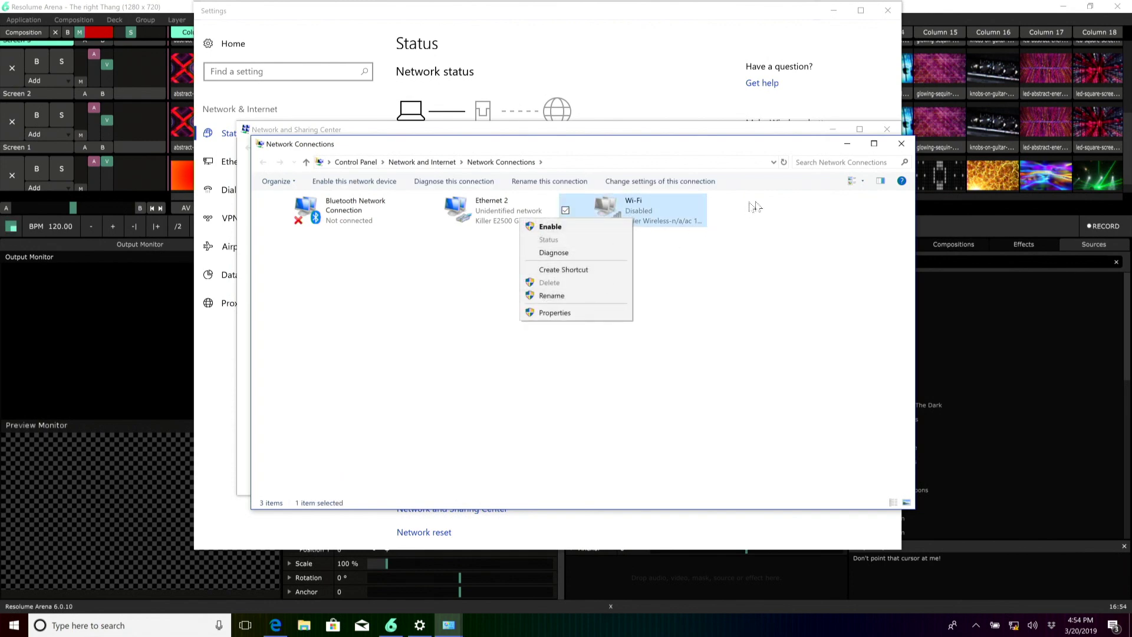
{"action": "left_click", "coordinate": [860, 184]}
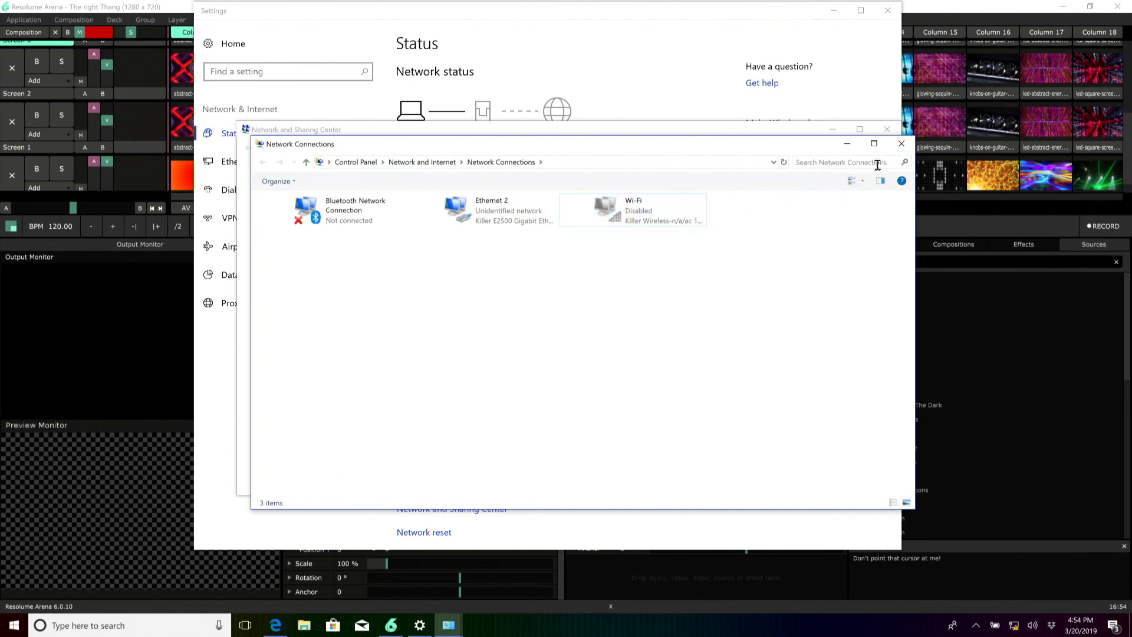
{"action": "left_click", "coordinate": [897, 150]}
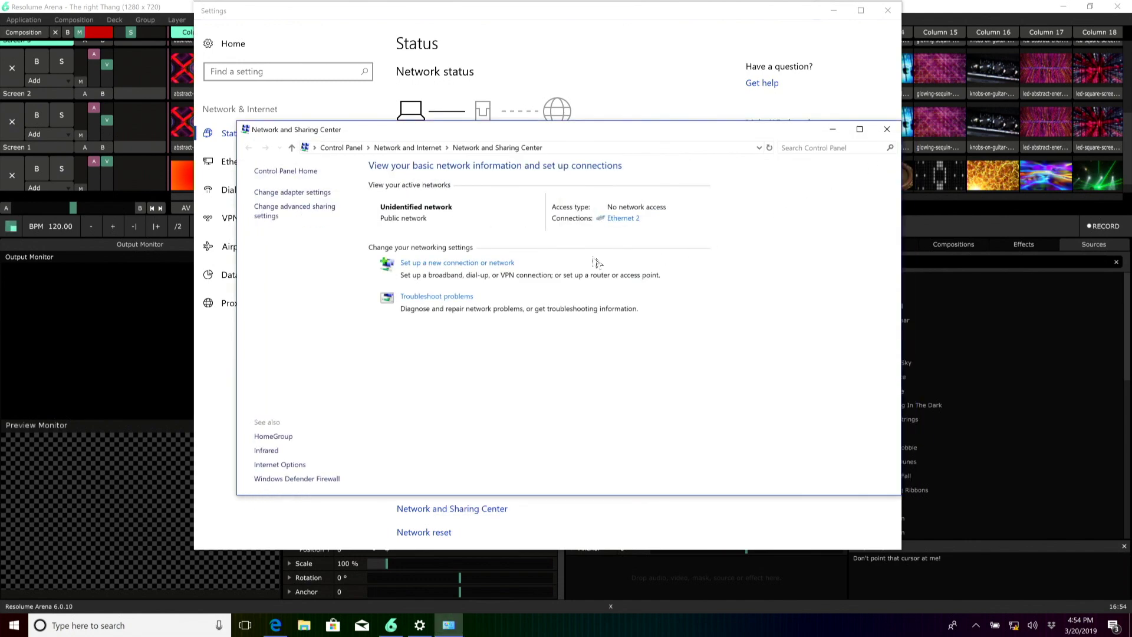
- Examine the IP address and subnet mask in the IPv4 properties of the Ethernet 2 connection, closing all network windows when done
{"action": "left_click", "coordinate": [620, 219]}
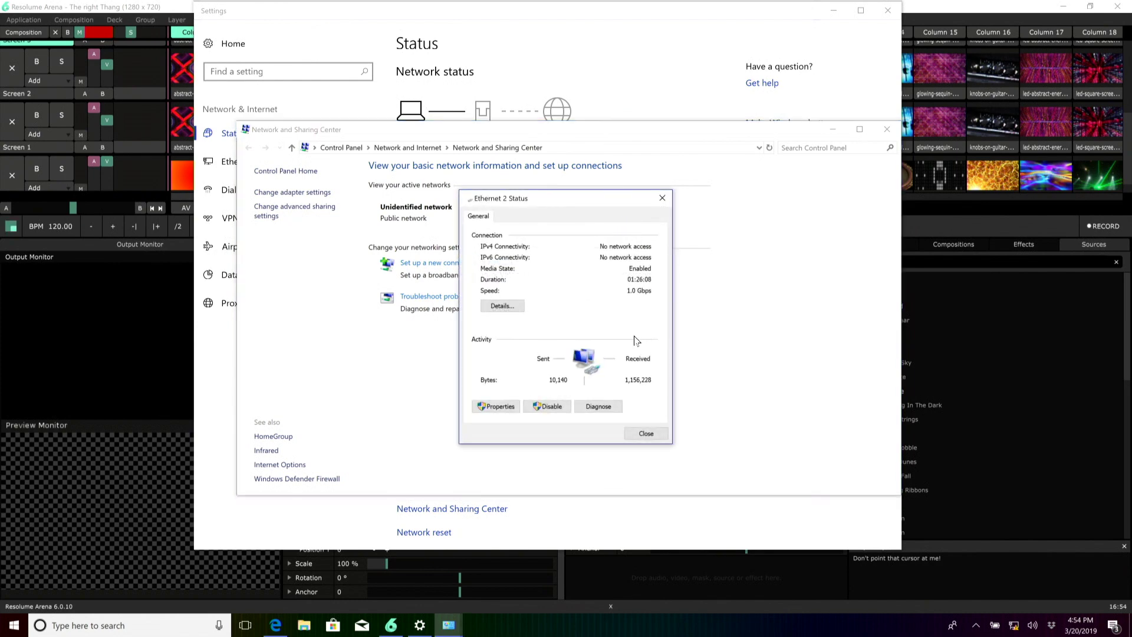
{"action": "left_click", "coordinate": [497, 407]}
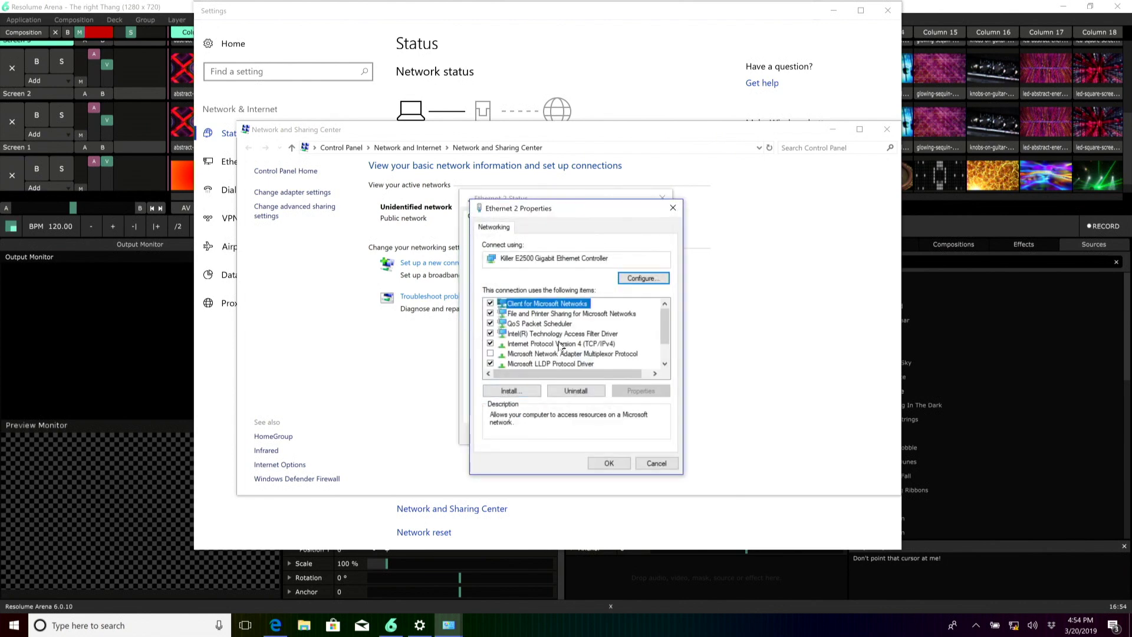
{"action": "left_click", "coordinate": [557, 343]}
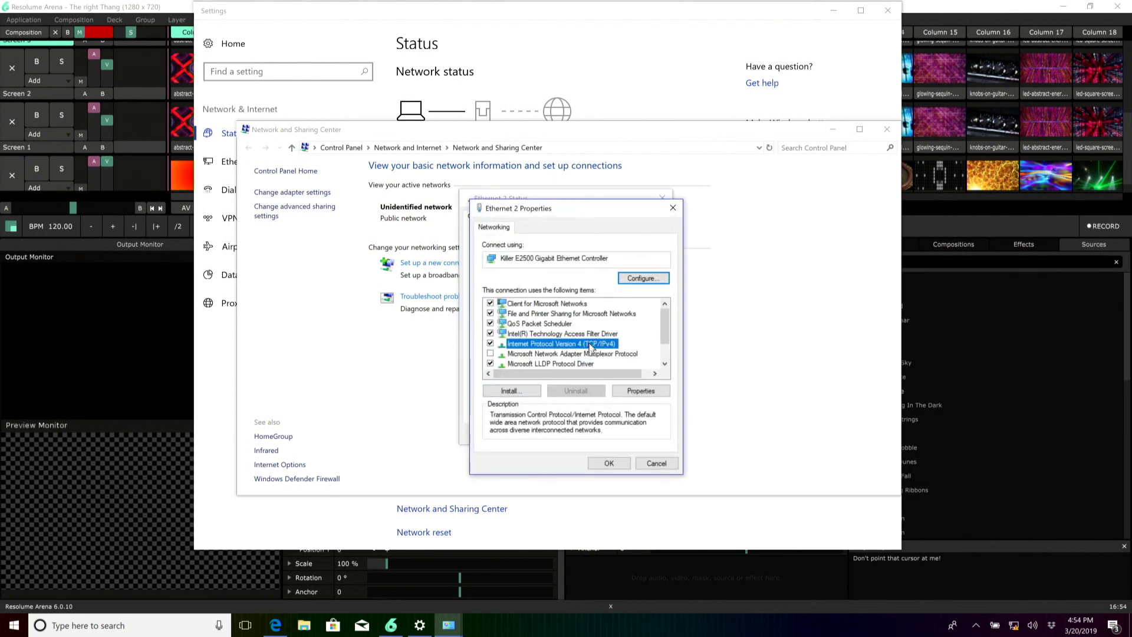
{"action": "left_click", "coordinate": [616, 392]}
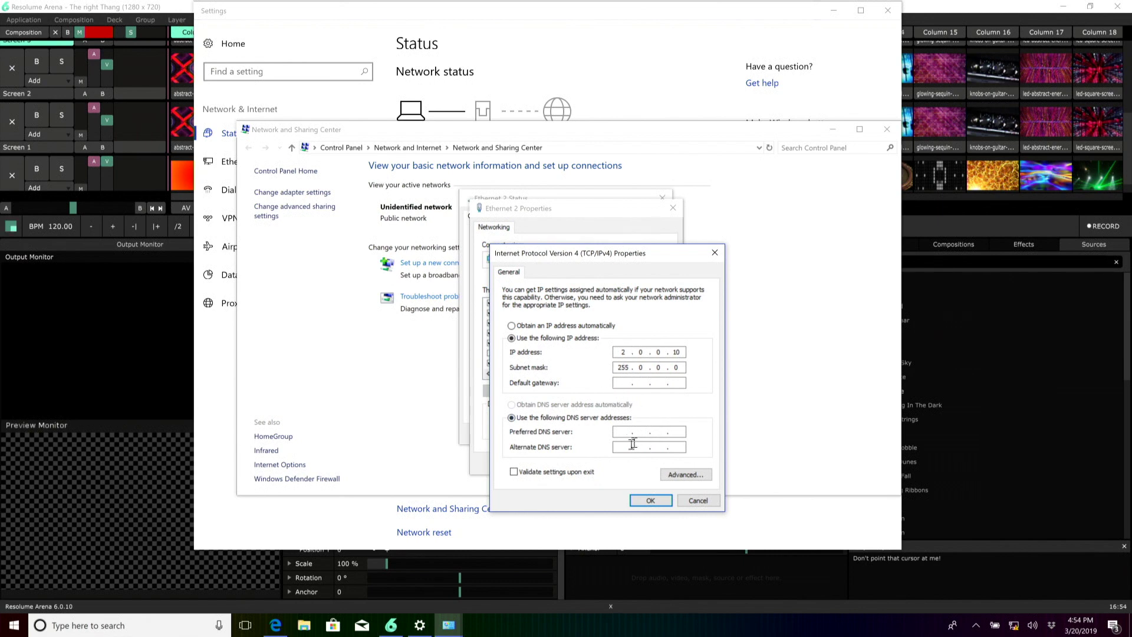
{"action": "left_click", "coordinate": [649, 500]}
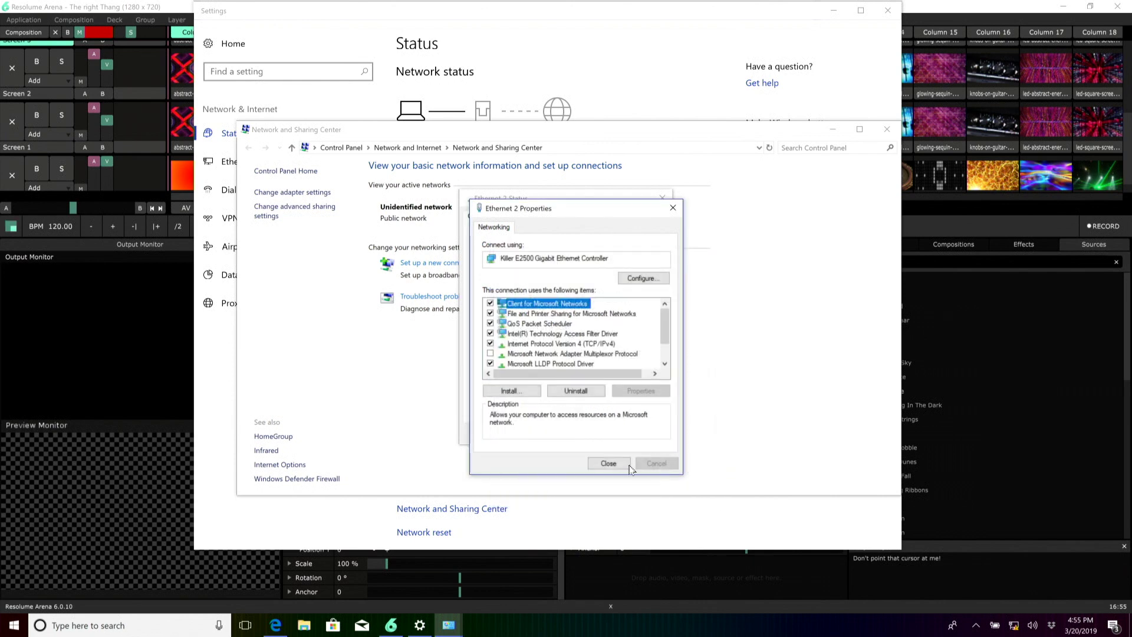
{"action": "left_click", "coordinate": [627, 466]}
{"action": "left_click", "coordinate": [662, 198]}
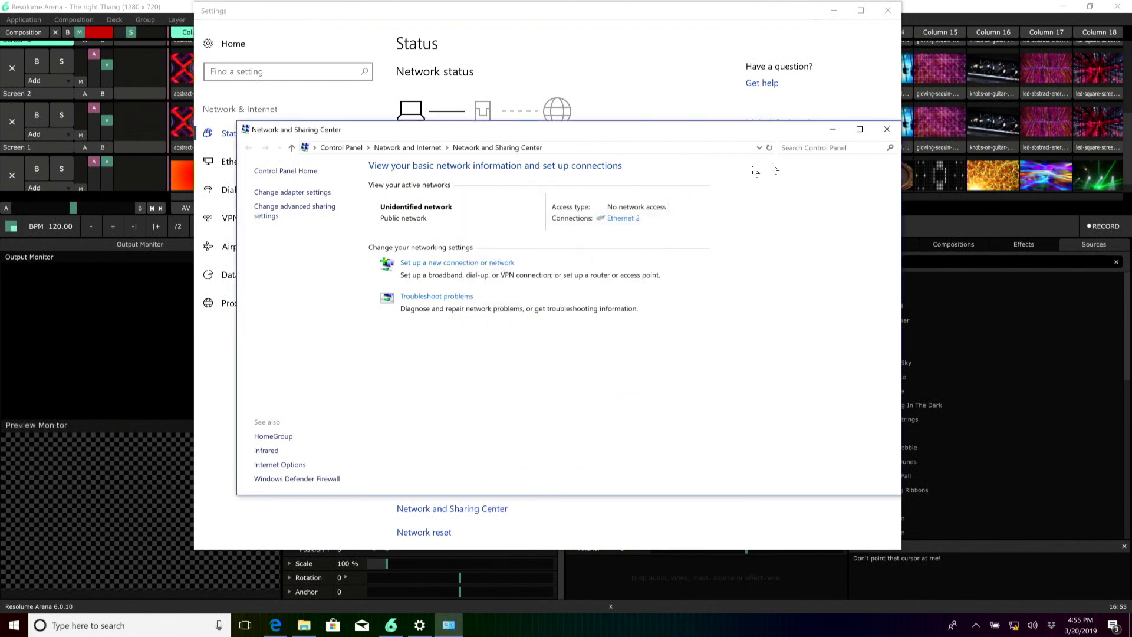
{"action": "left_click", "coordinate": [887, 129]}
{"action": "left_click", "coordinate": [887, 10]}
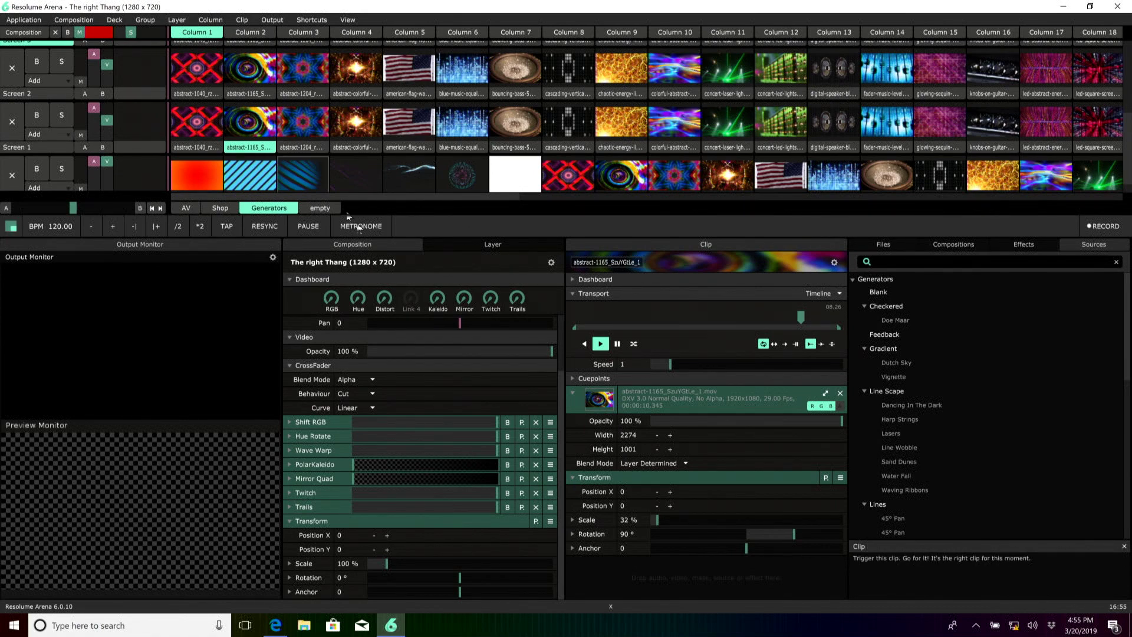
- Examine the Lumiverse 1 DMX input settings, Art-Net node name and network adapter in Resolume Arena's preferences
{"action": "left_click", "coordinate": [316, 21]}
{"action": "left_click", "coordinate": [317, 19]}
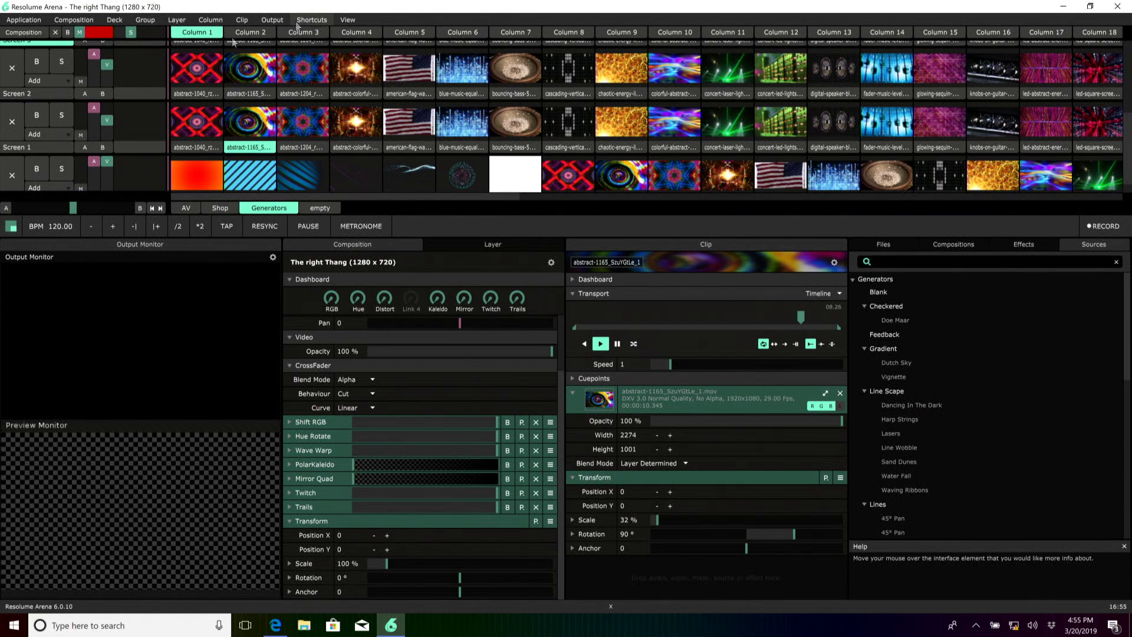
{"action": "left_click", "coordinate": [30, 20]}
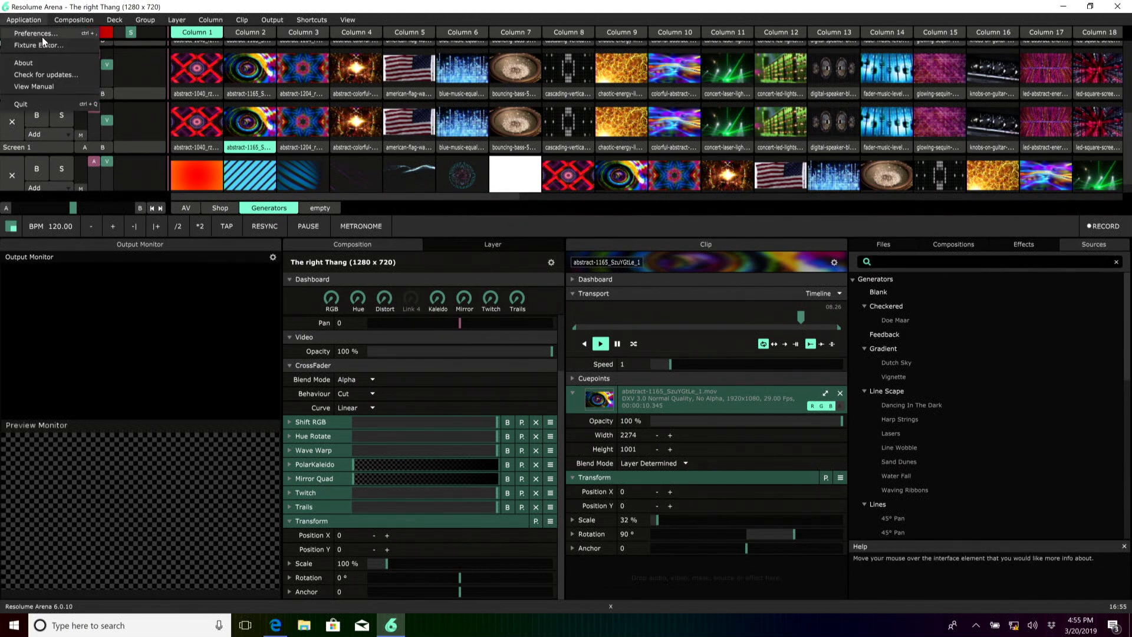
{"action": "left_click", "coordinate": [38, 34]}
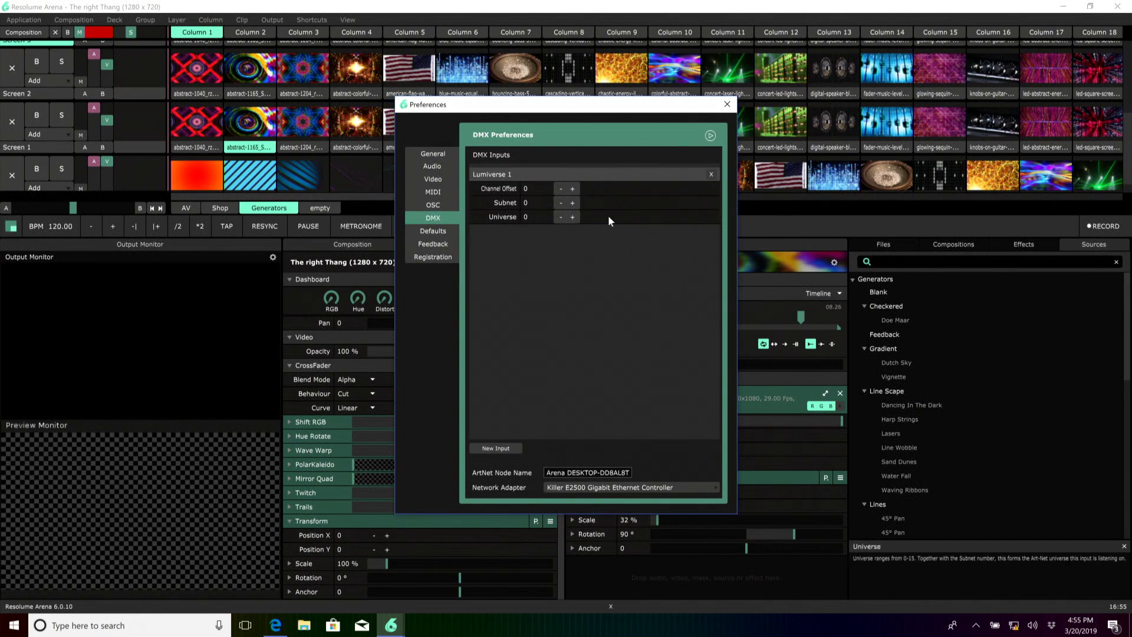
{"action": "left_click", "coordinate": [726, 106]}
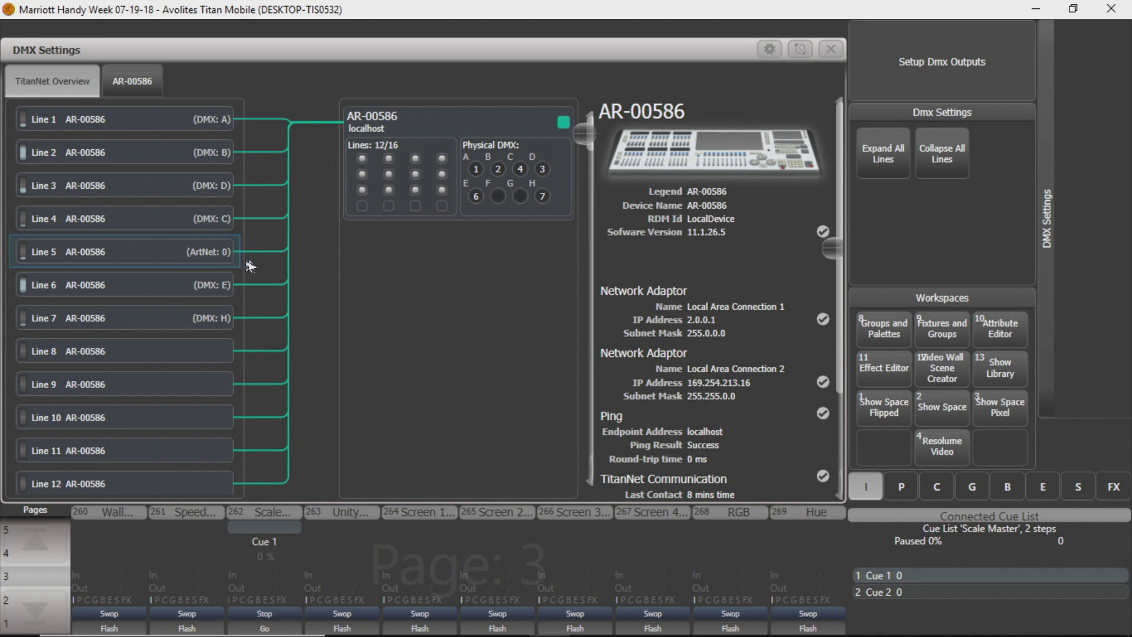
- In Avolites Titan, remove the Art-Net output from DMX Line 5 and reassign the Broadcast: Universe 0 node to that line
{"action": "left_click", "coordinate": [134, 79]}
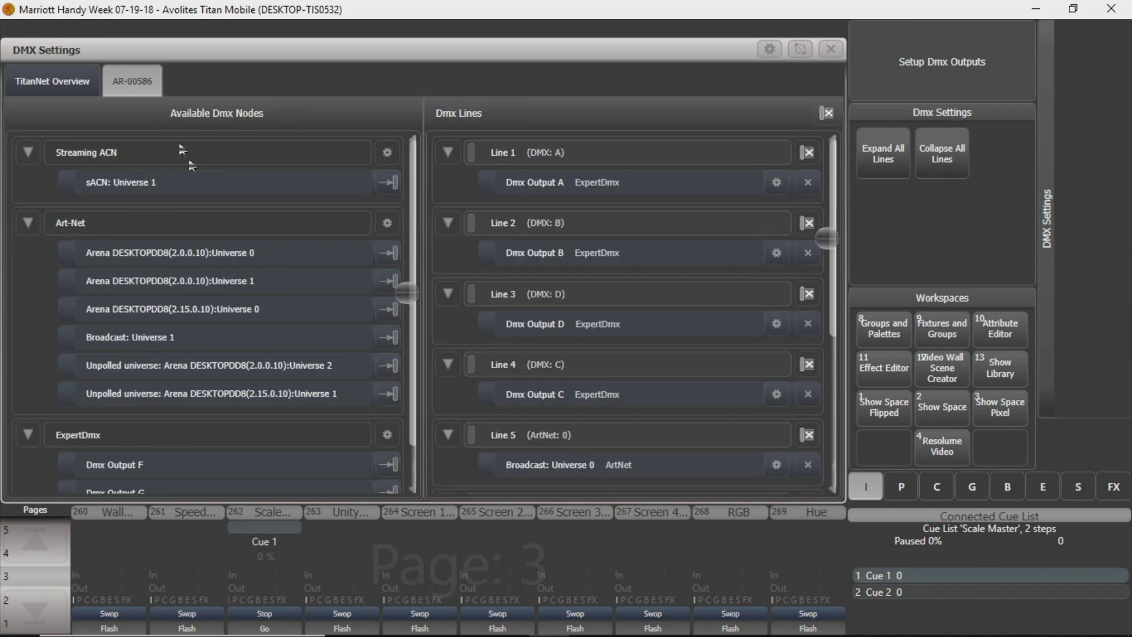
{"action": "scroll", "coordinate": [211, 239], "scroll_direction": "down", "scroll_amount": 1}
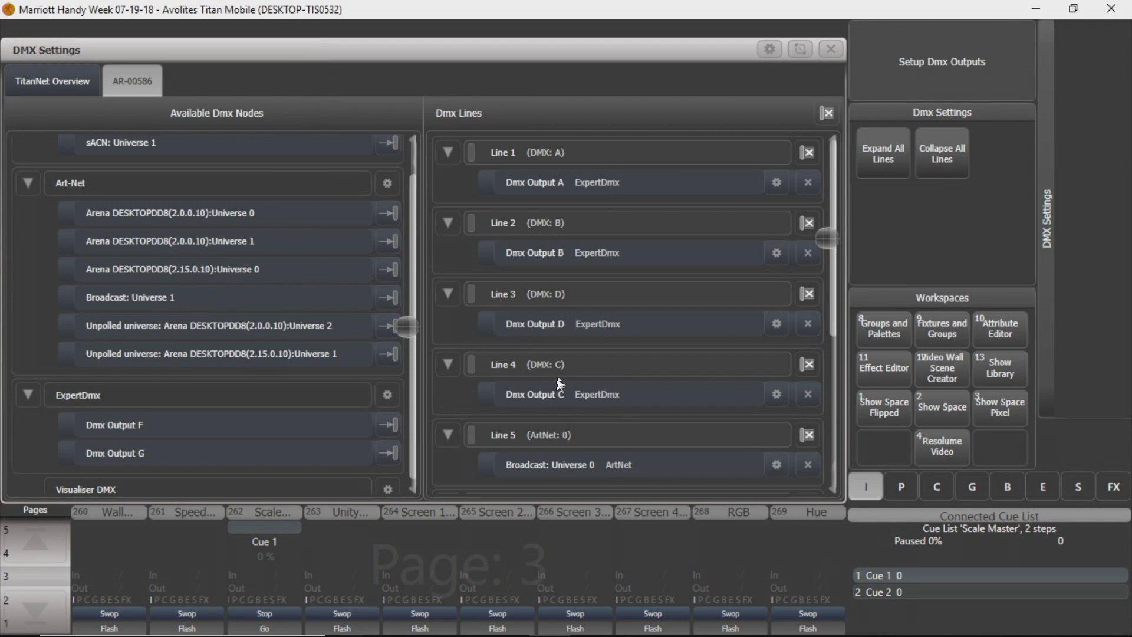
{"action": "scroll", "coordinate": [556, 390], "scroll_direction": "down", "scroll_amount": 5}
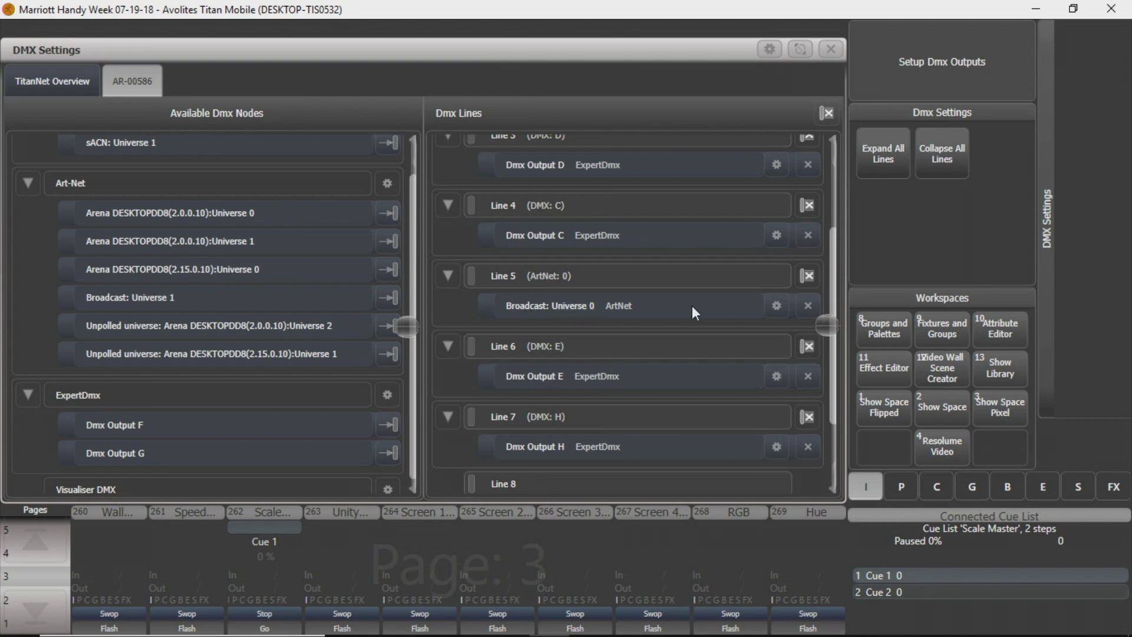
{"action": "left_click", "coordinate": [806, 305]}
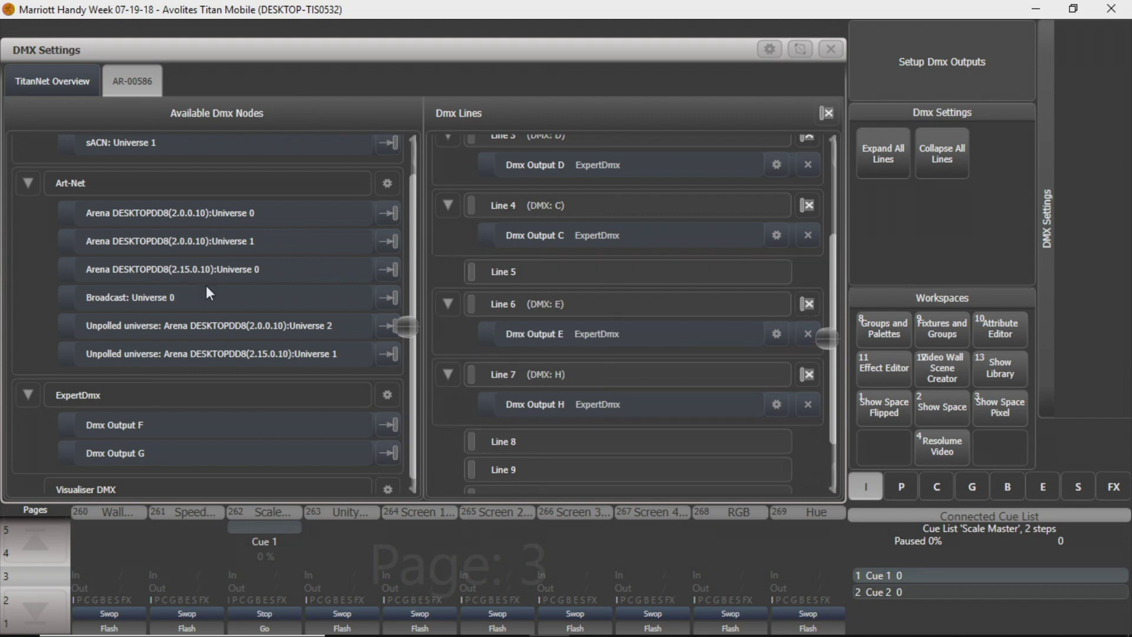
{"action": "left_click", "coordinate": [390, 303]}
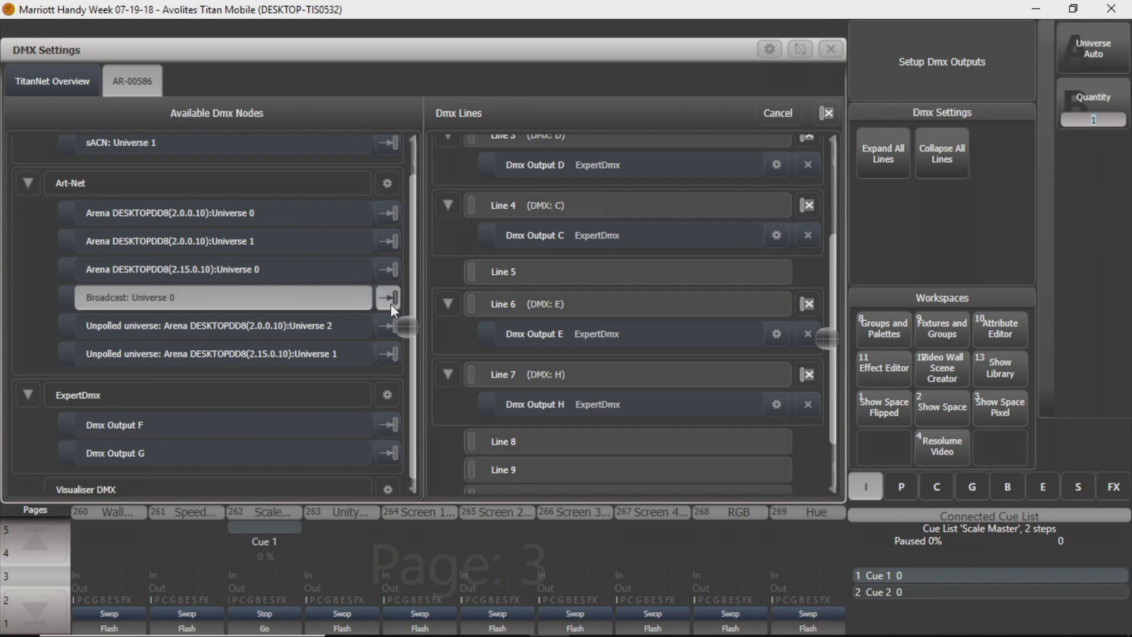
{"action": "left_click", "coordinate": [541, 274]}
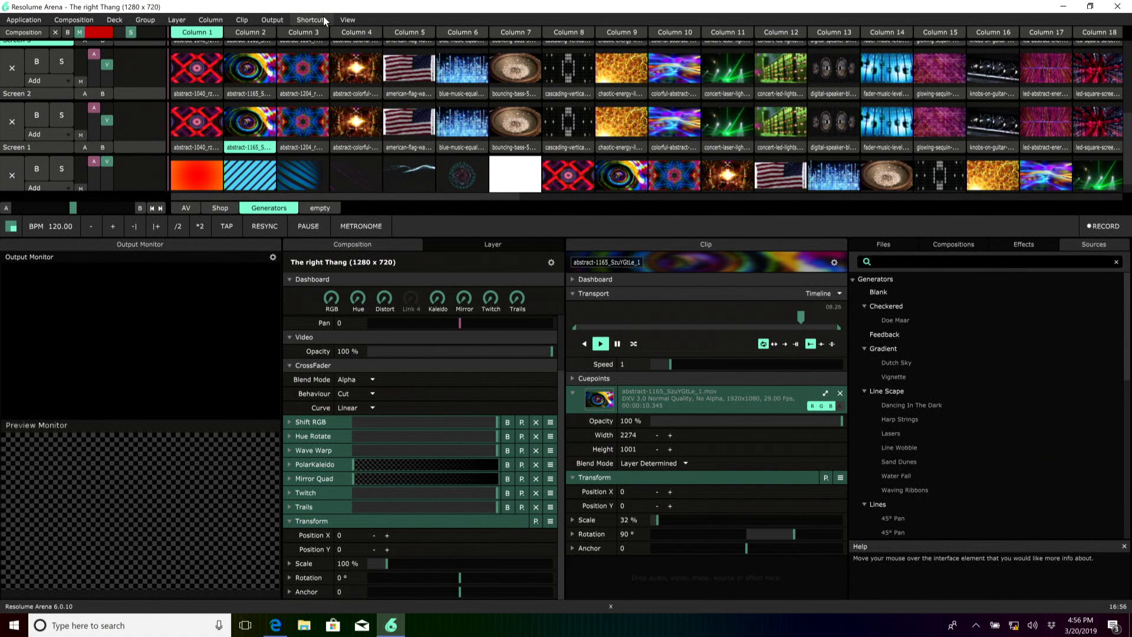
- Switch to Resolume Arena, enter DMX shortcut editing, and examine the channel assignments across the composition, Screen and All Screens layers
{"action": "left_click", "coordinate": [323, 16]}
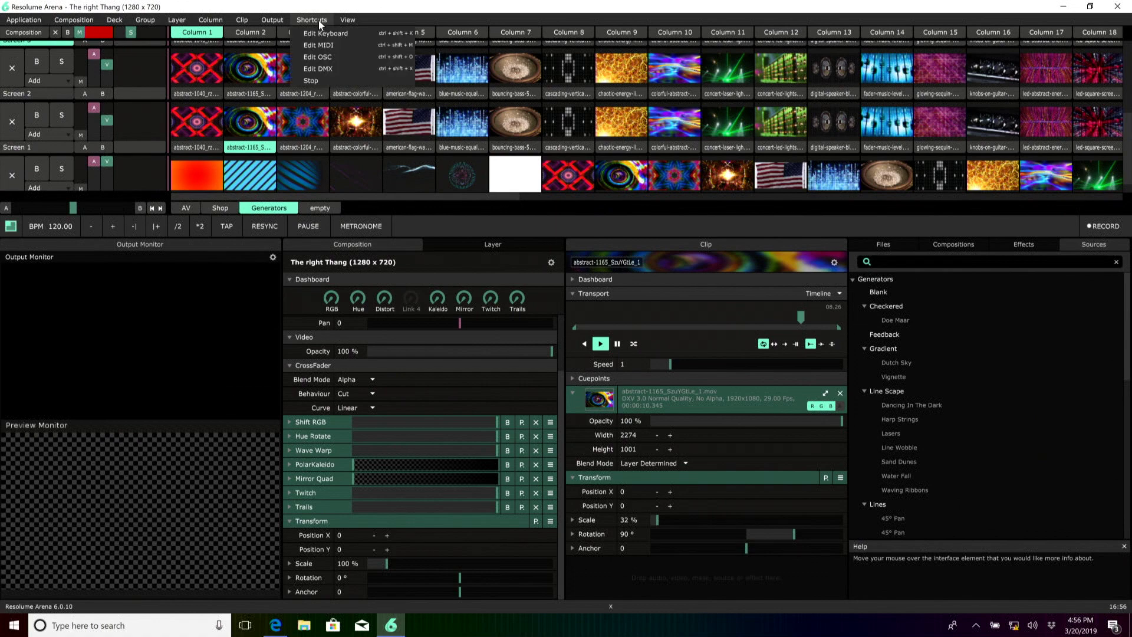
{"action": "left_click", "coordinate": [314, 66]}
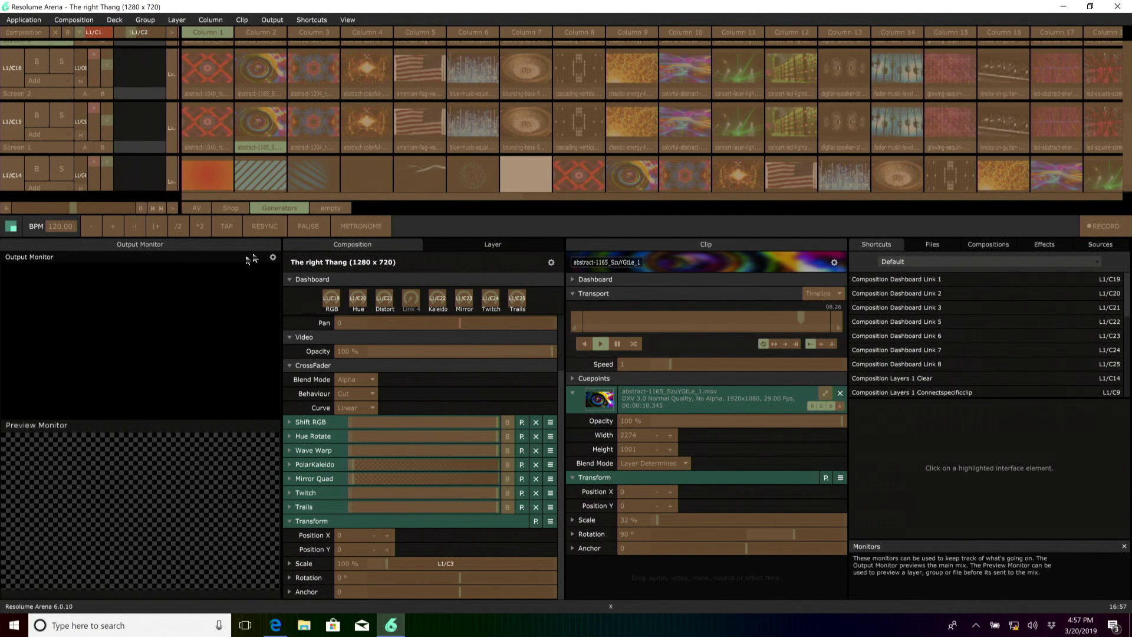
{"action": "scroll", "coordinate": [323, 136], "scroll_direction": "up", "scroll_amount": 4}
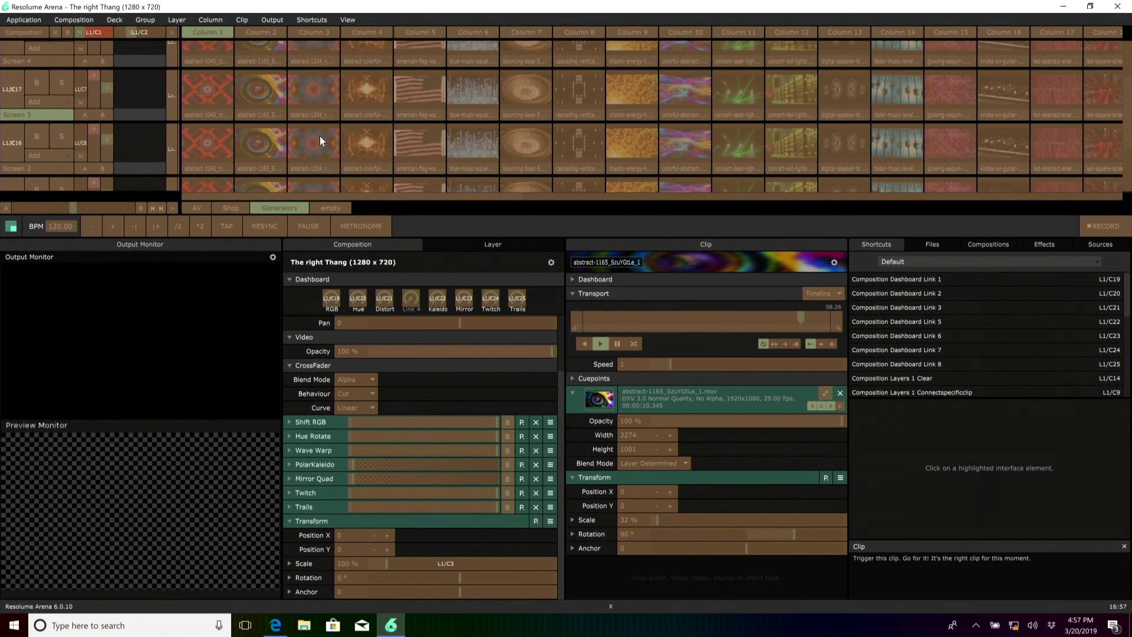
{"action": "scroll", "coordinate": [321, 136], "scroll_direction": "down", "scroll_amount": 4}
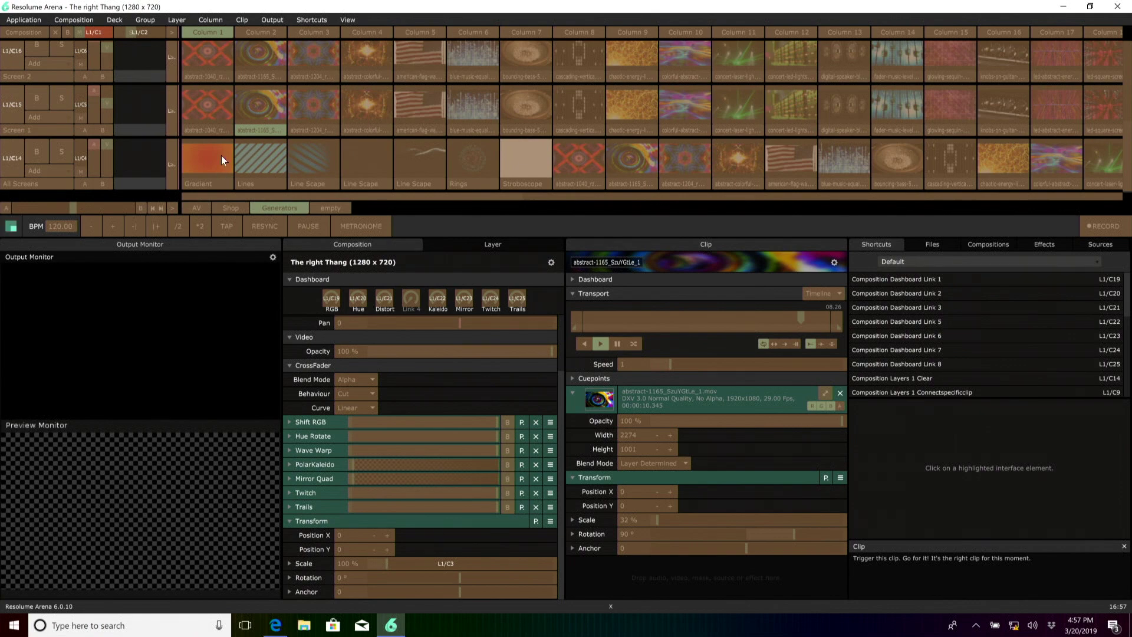
{"action": "scroll", "coordinate": [221, 154], "scroll_direction": "up", "scroll_amount": 4}
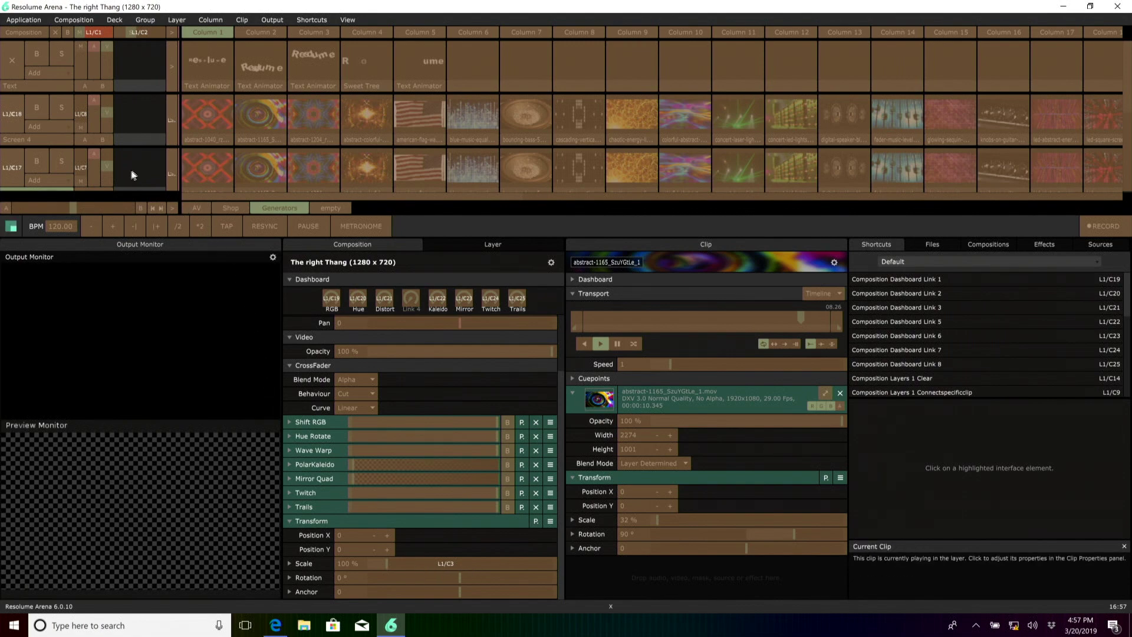
{"action": "scroll", "coordinate": [53, 141], "scroll_direction": "down", "scroll_amount": 1}
{"action": "scroll", "coordinate": [54, 142], "scroll_direction": "down", "scroll_amount": 4}
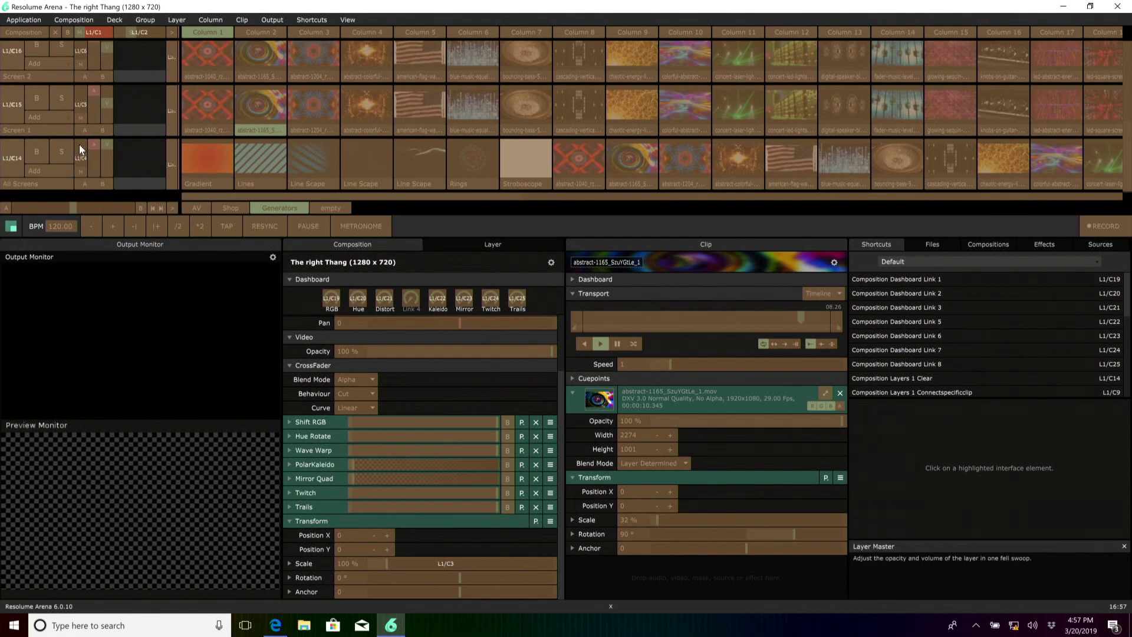
{"action": "scroll", "coordinate": [83, 145], "scroll_direction": "up", "scroll_amount": 1}
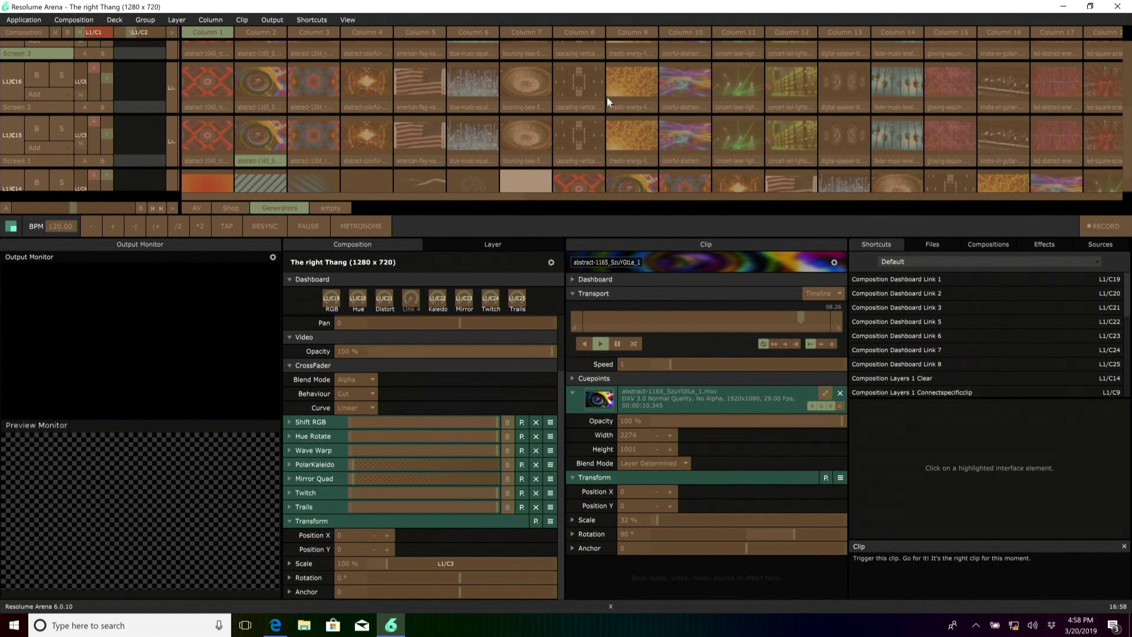
{"action": "scroll", "coordinate": [310, 137], "scroll_direction": "up", "scroll_amount": 3}
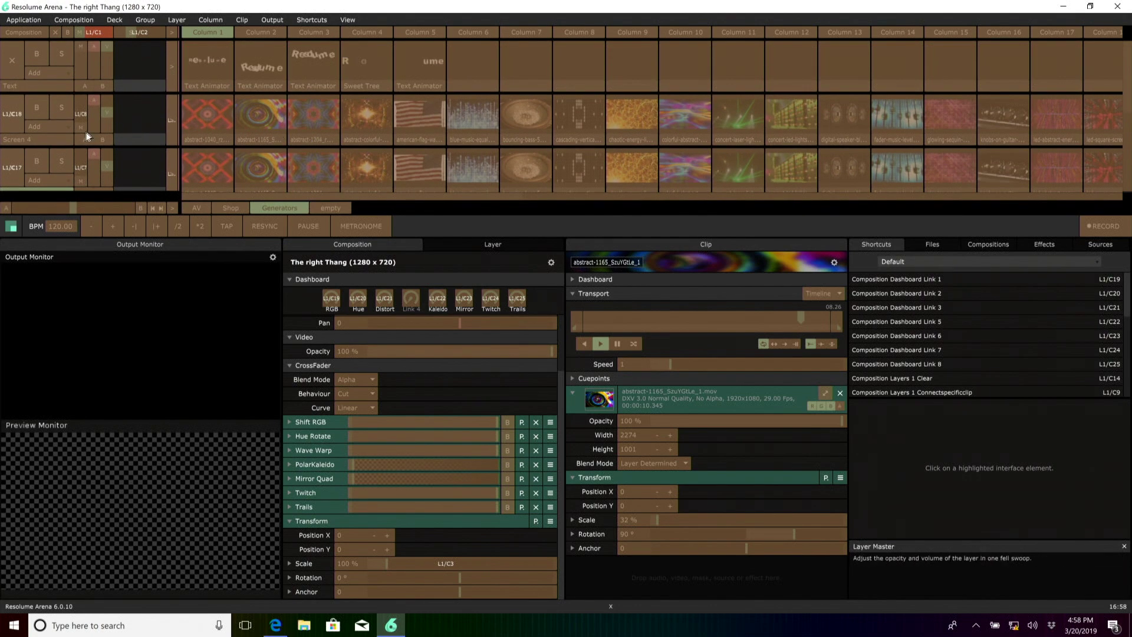
{"action": "scroll", "coordinate": [86, 131], "scroll_direction": "down", "scroll_amount": 4}
{"action": "scroll", "coordinate": [35, 167], "scroll_direction": "down", "scroll_amount": 1}
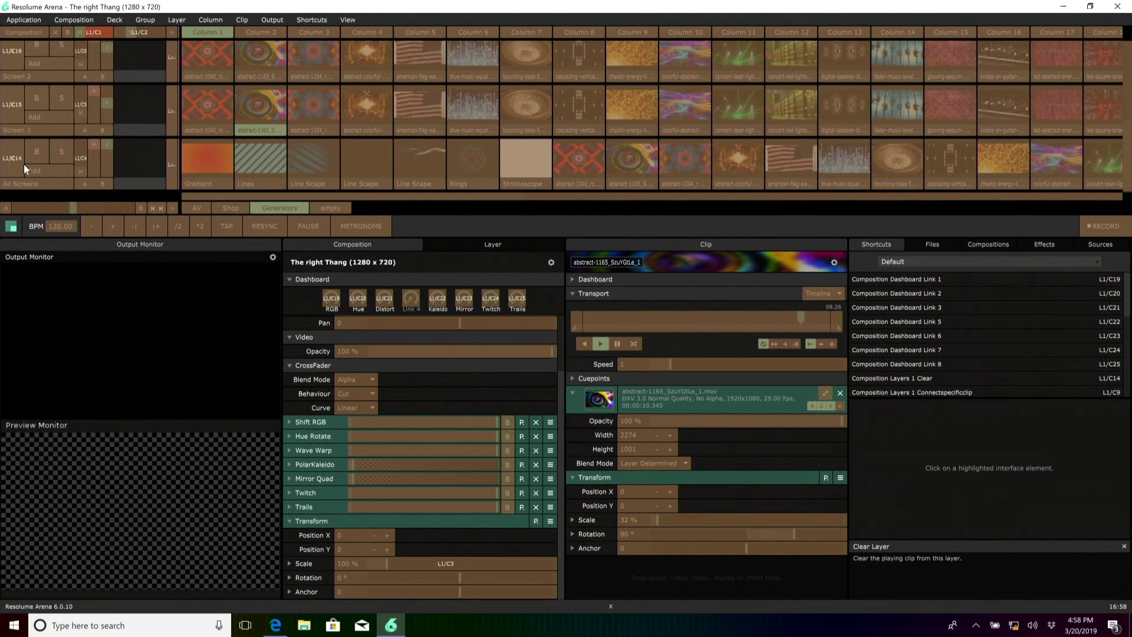
{"action": "scroll", "coordinate": [16, 136], "scroll_direction": "up", "scroll_amount": 6}
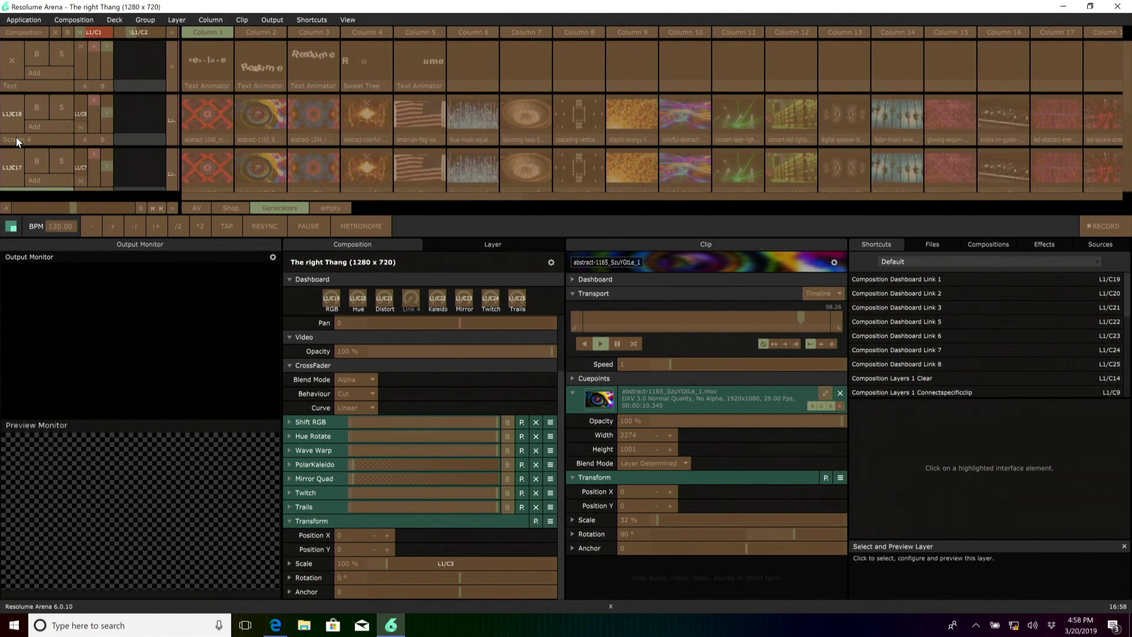
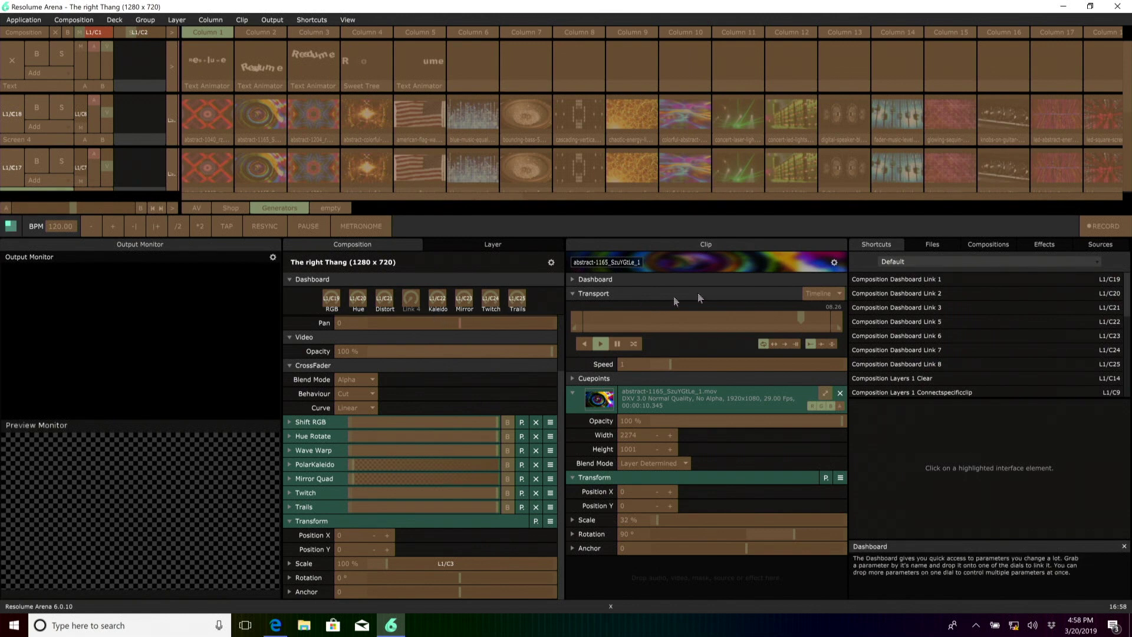
- Examine the full DMX shortcut list and the available shortcut presets, and stop shortcut editing when done
{"action": "scroll", "coordinate": [917, 310], "scroll_direction": "down", "scroll_amount": 8}
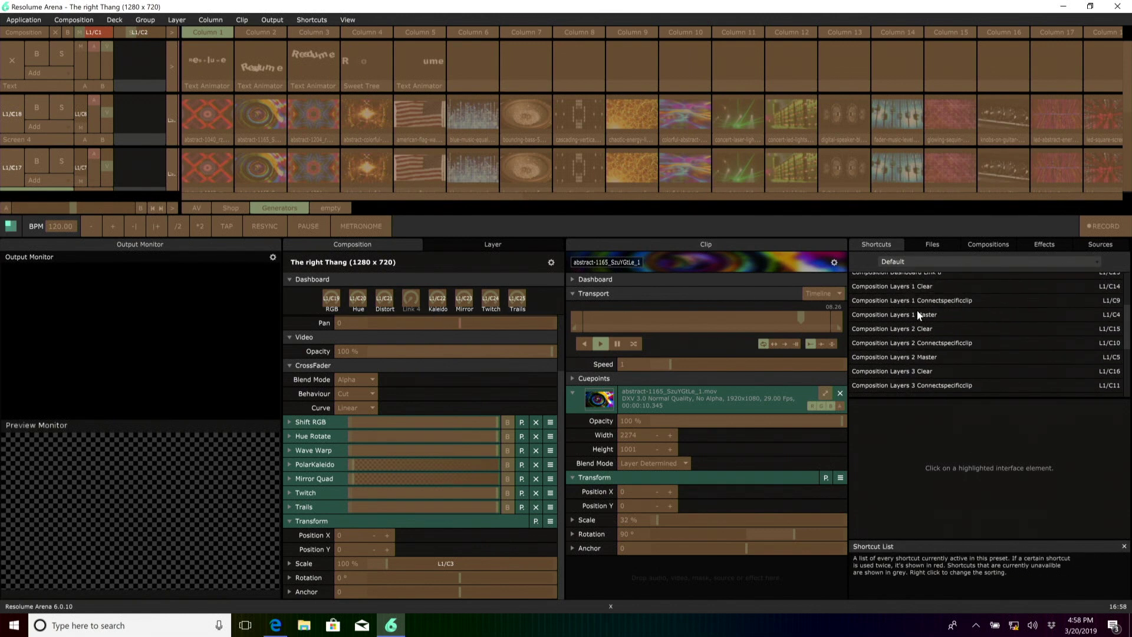
{"action": "scroll", "coordinate": [917, 318], "scroll_direction": "up", "scroll_amount": 8}
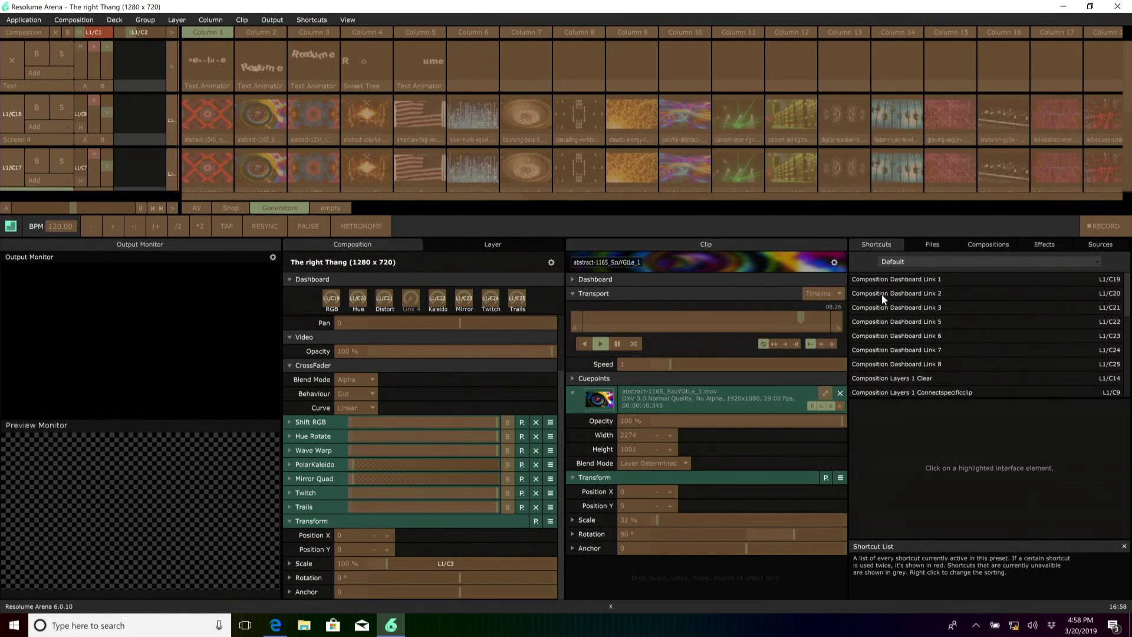
{"action": "left_click", "coordinate": [896, 263]}
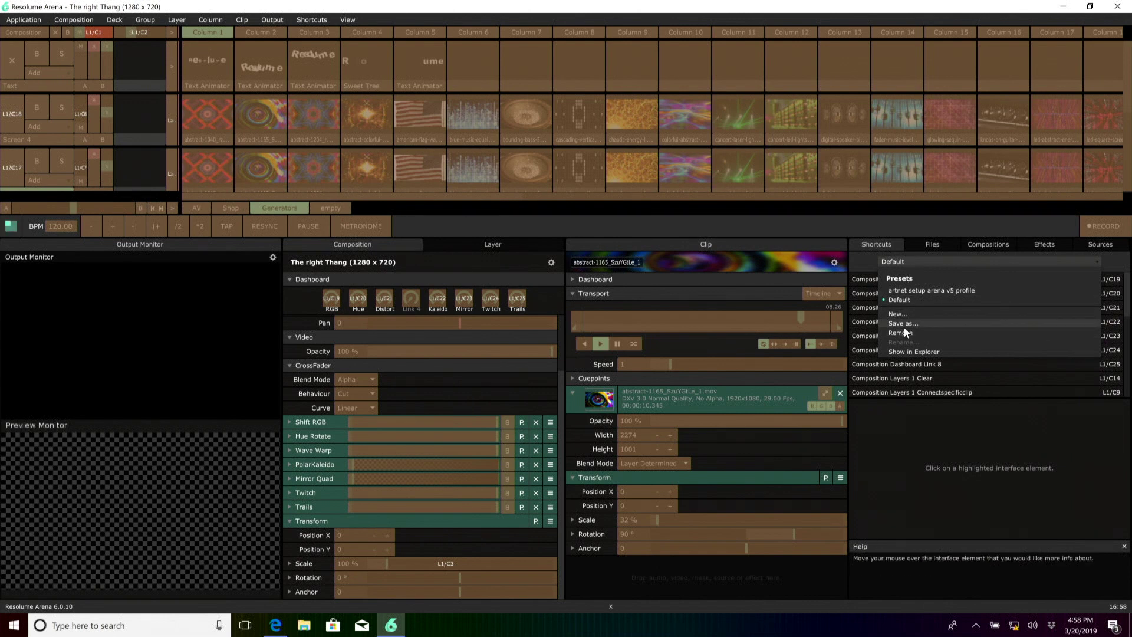
{"action": "left_click", "coordinate": [924, 262]}
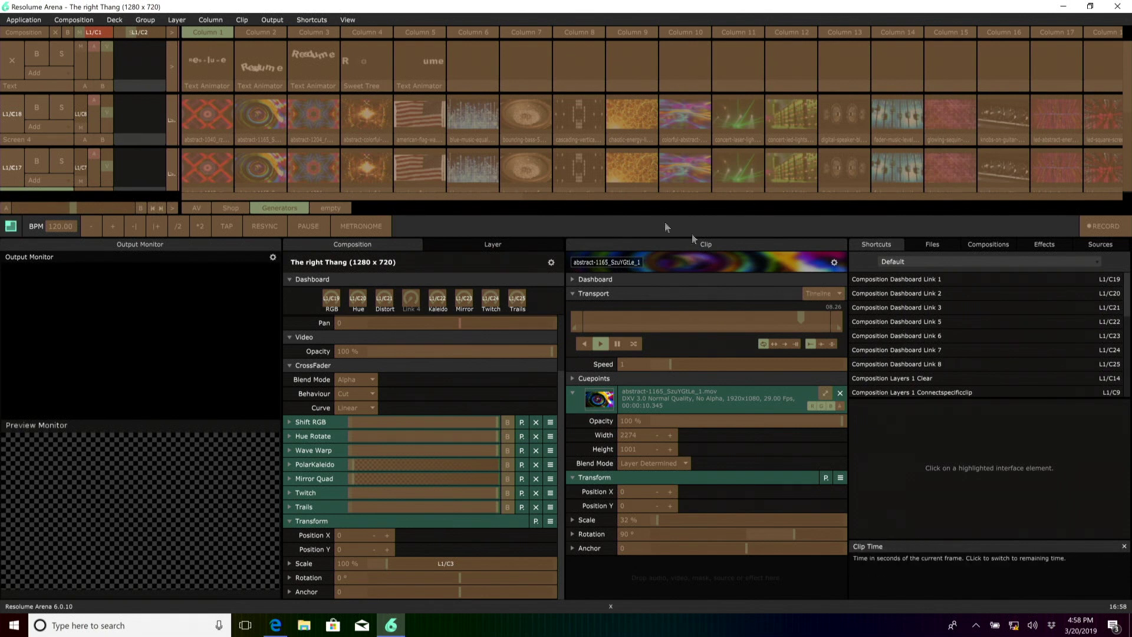
{"action": "left_click", "coordinate": [323, 22]}
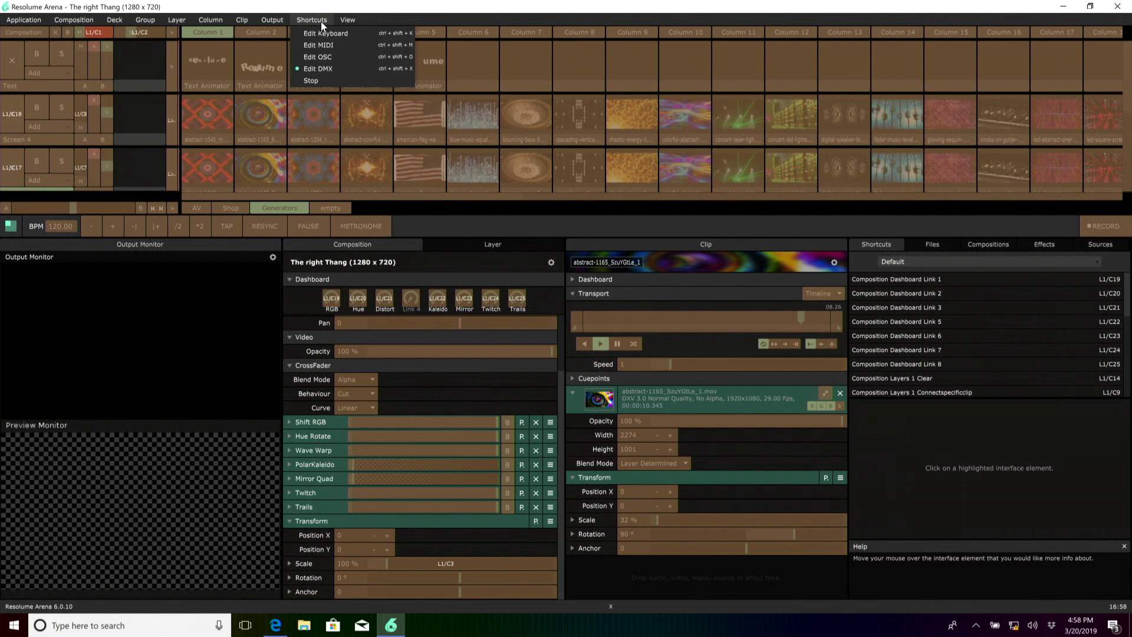
{"action": "left_click", "coordinate": [320, 79]}
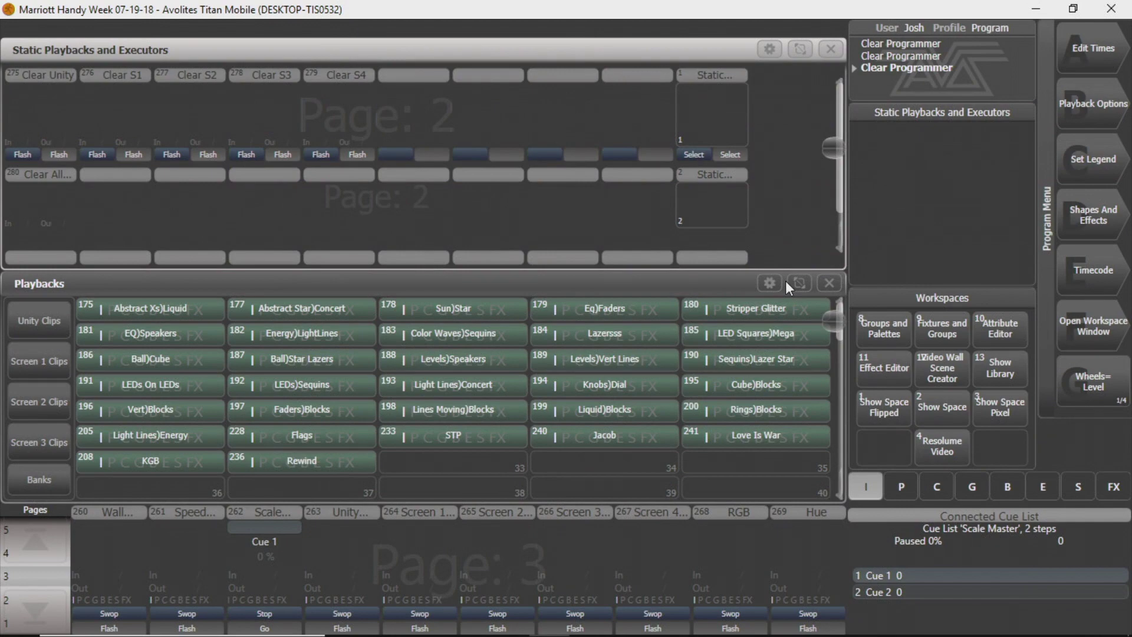
- In Avolites Titan, open Patch View and examine the addresses and legends of the fixtures patched on Line 5
{"action": "key", "text": "ctrl+p"}
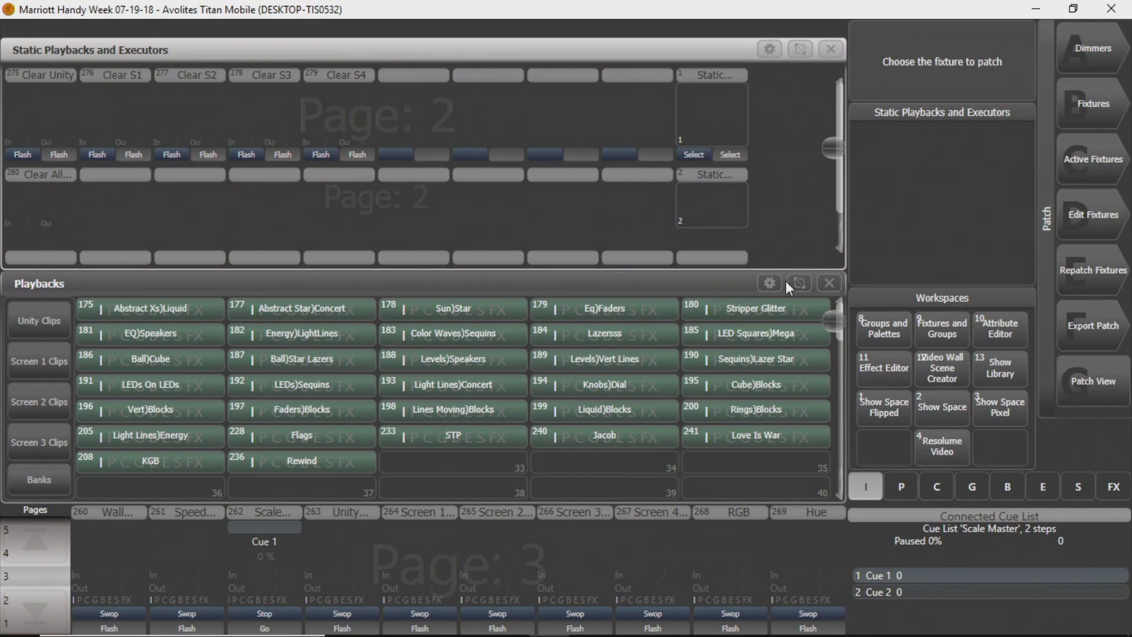
{"action": "left_click", "coordinate": [1087, 396]}
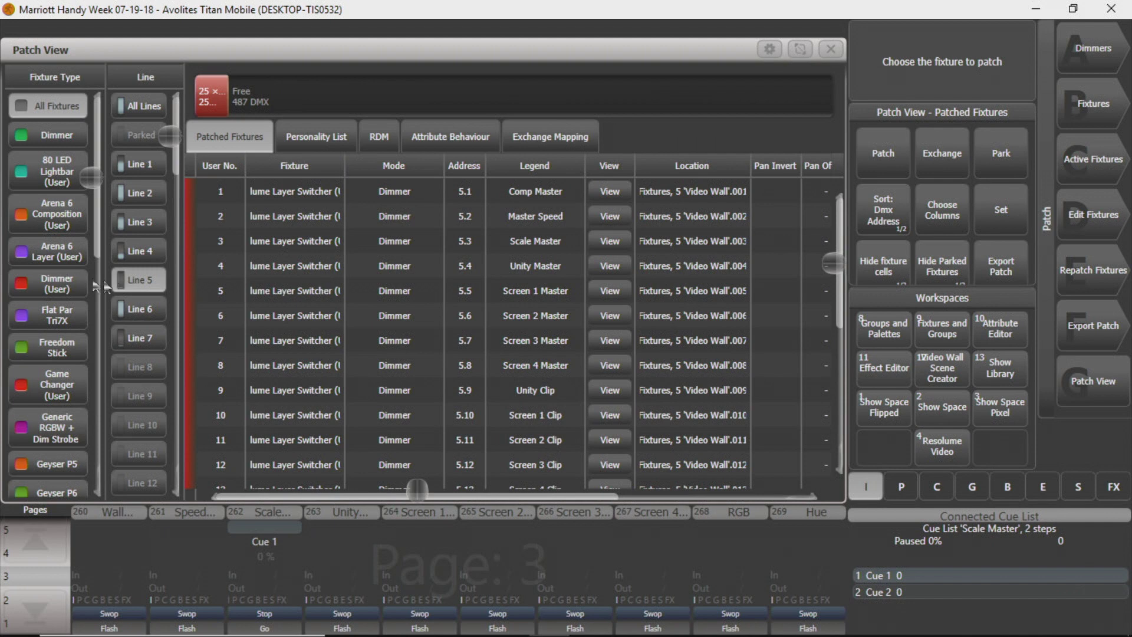
{"action": "scroll", "coordinate": [371, 222], "scroll_direction": "down", "scroll_amount": 4}
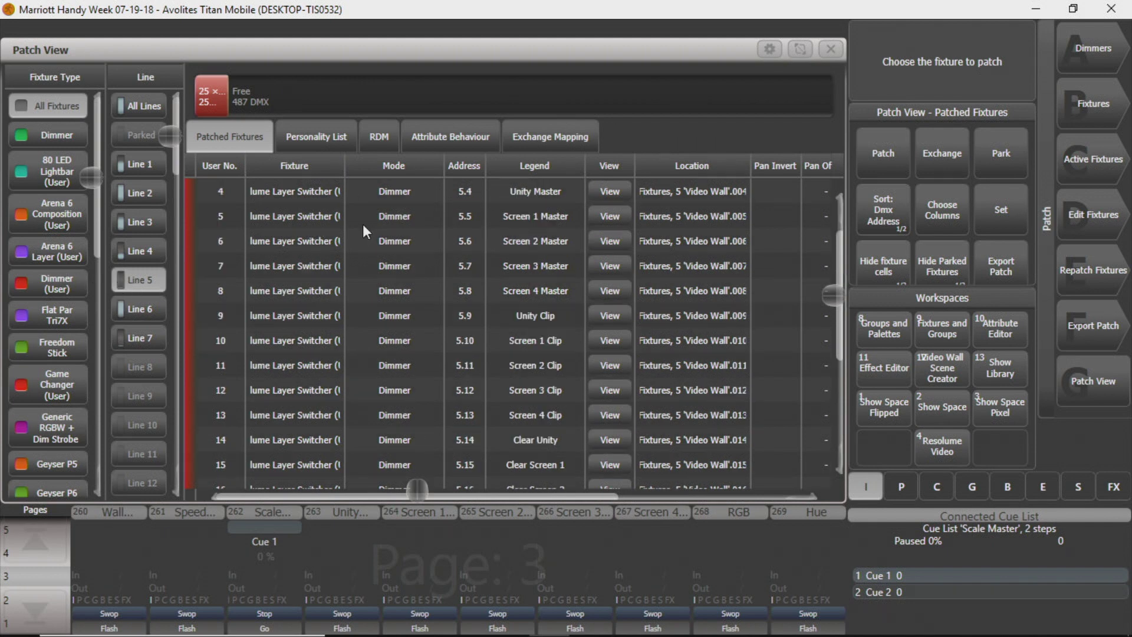
{"action": "scroll", "coordinate": [478, 354], "scroll_direction": "up", "scroll_amount": 4}
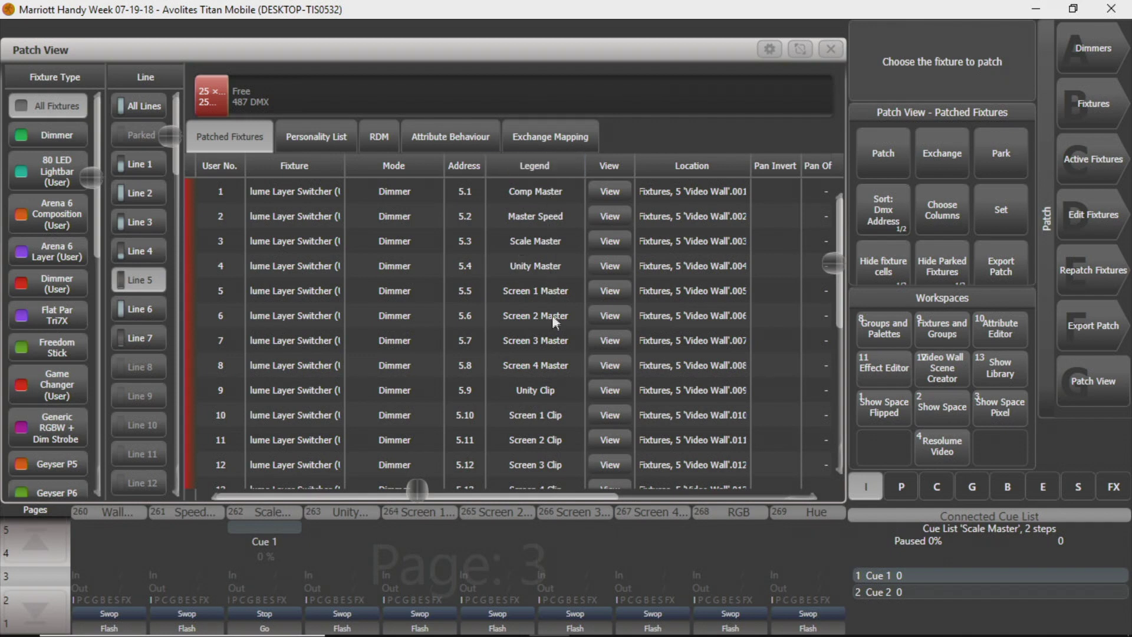
{"action": "scroll", "coordinate": [553, 391], "scroll_direction": "down", "scroll_amount": 4}
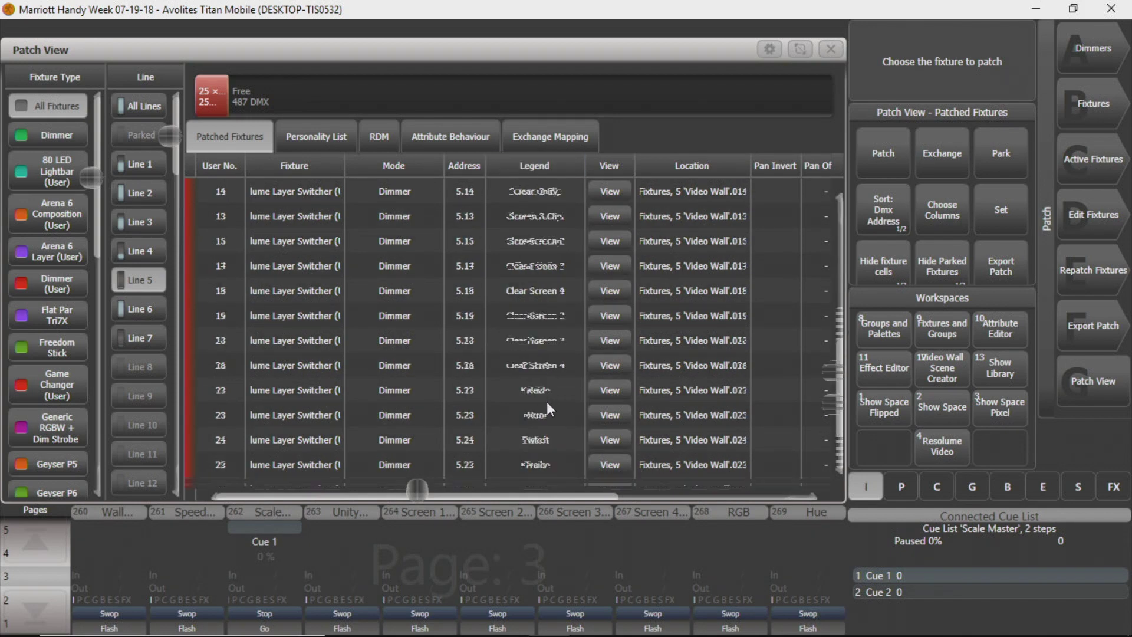
{"action": "scroll", "coordinate": [547, 402], "scroll_direction": "up", "scroll_amount": 4}
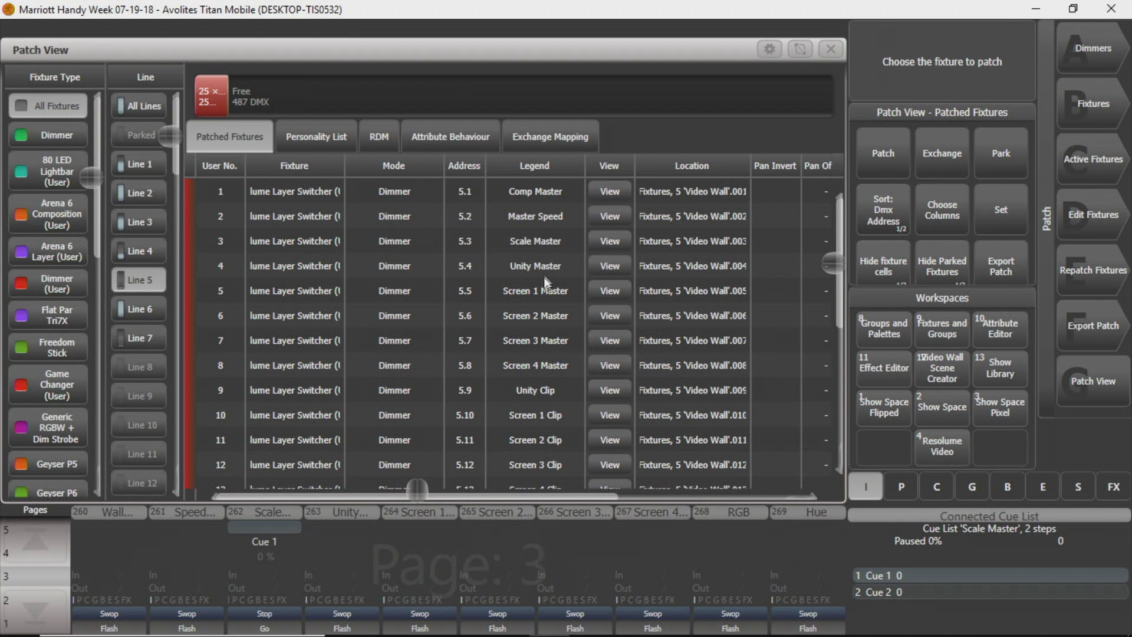
{"action": "scroll", "coordinate": [527, 373], "scroll_direction": "down", "scroll_amount": 4}
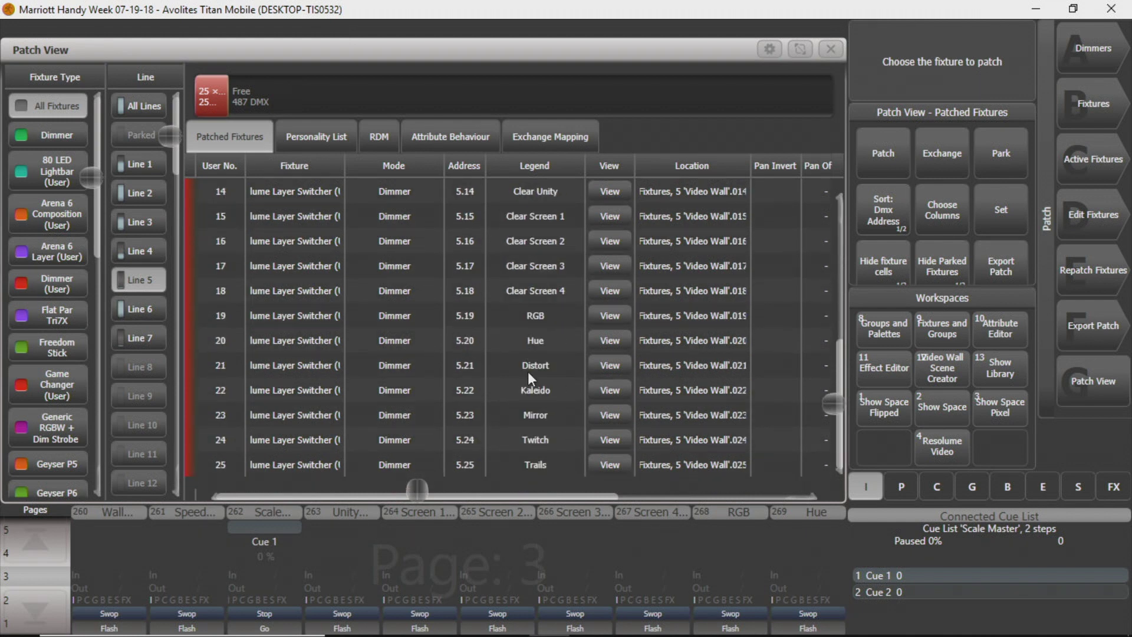
{"action": "scroll", "coordinate": [529, 372], "scroll_direction": "up", "scroll_amount": 4}
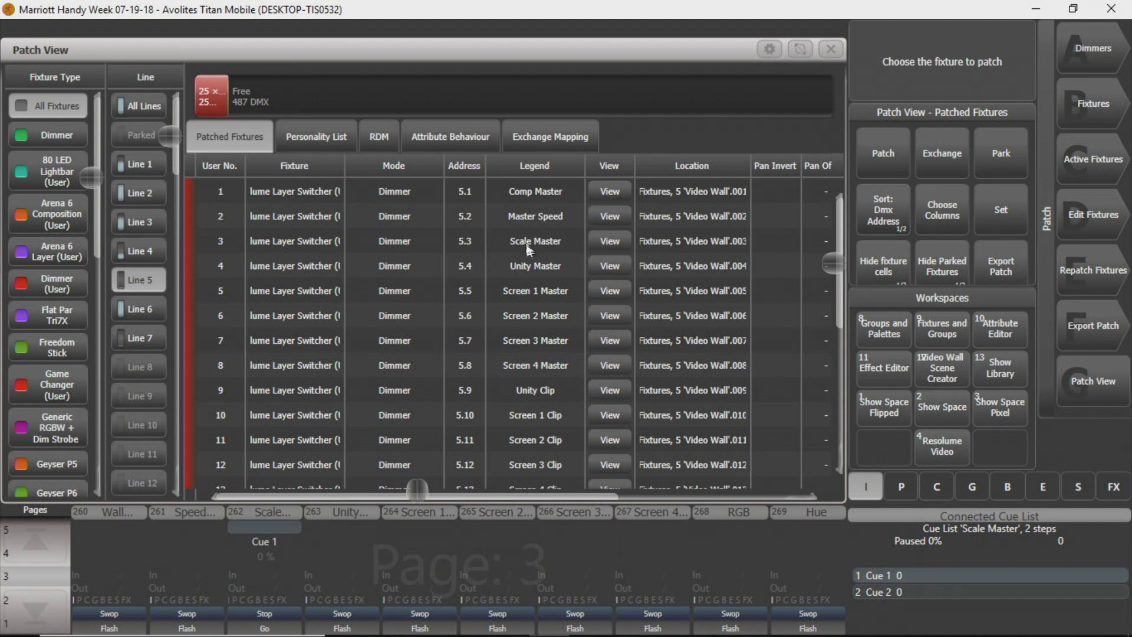
{"action": "scroll", "coordinate": [539, 305], "scroll_direction": "down", "scroll_amount": 4}
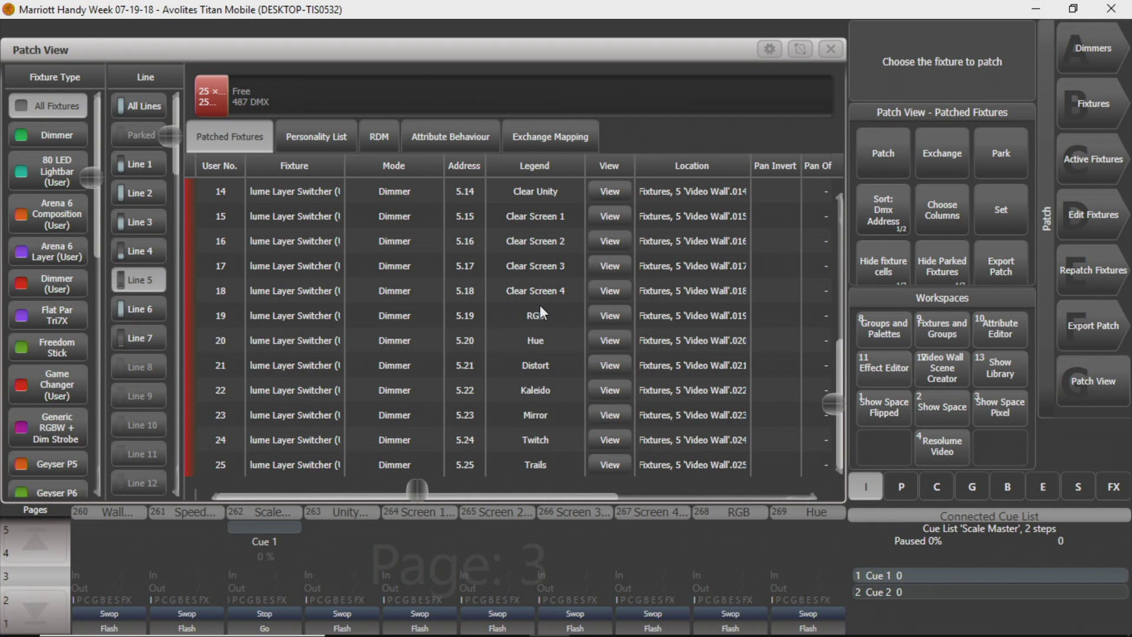
{"action": "scroll", "coordinate": [539, 305], "scroll_direction": "up", "scroll_amount": 4}
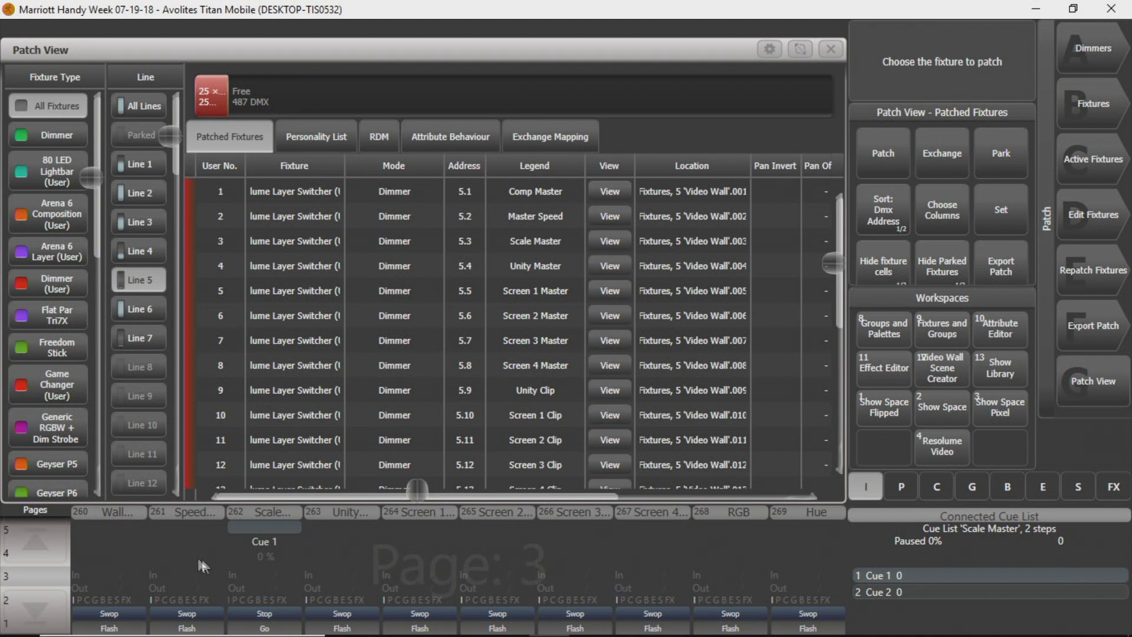
- Compare the playback faders on pages 3 and 4 with the Line 5 fixture legends, closing Patch View when done
{"action": "left_click", "coordinate": [35, 545]}
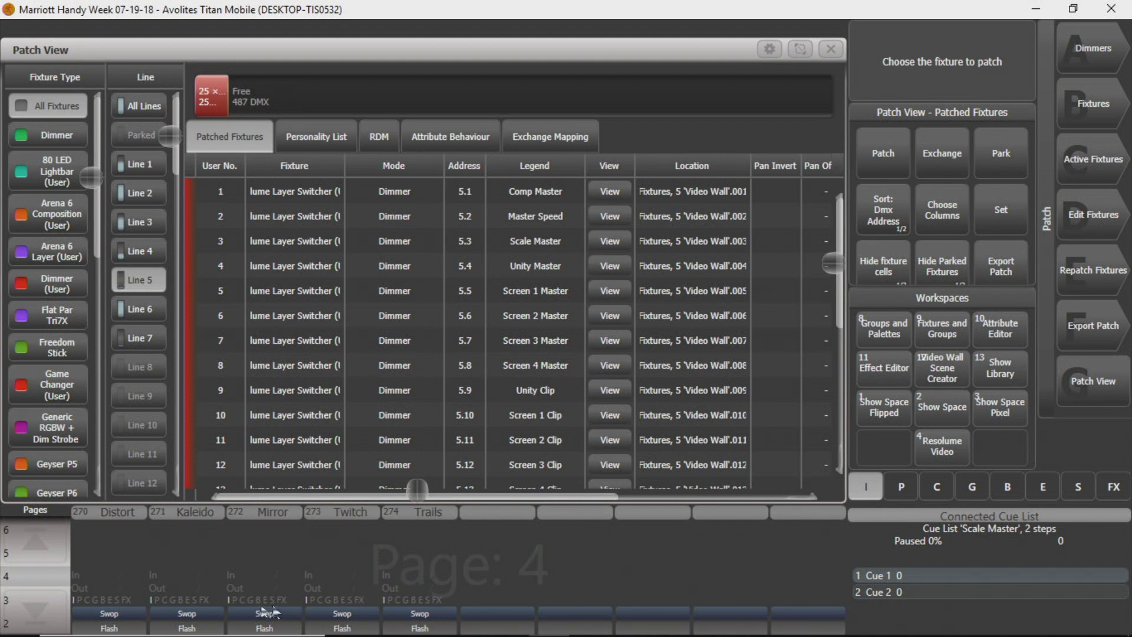
{"action": "left_click", "coordinate": [43, 614]}
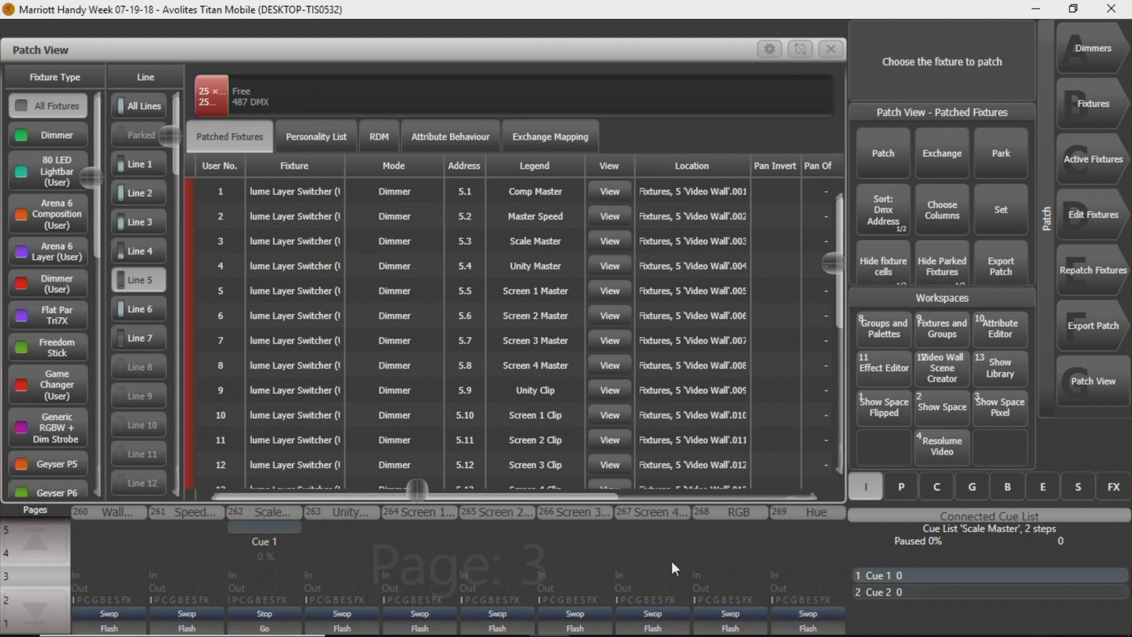
{"action": "scroll", "coordinate": [424, 277], "scroll_direction": "down", "scroll_amount": 4}
{"action": "scroll", "coordinate": [500, 295], "scroll_direction": "up", "scroll_amount": 2}
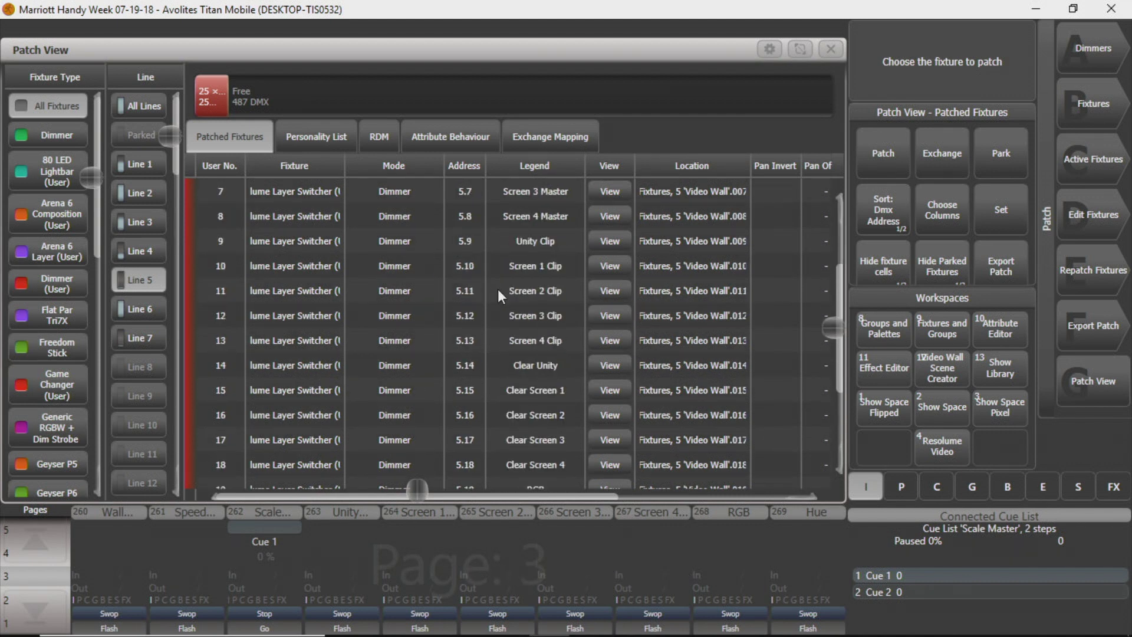
{"action": "scroll", "coordinate": [500, 295], "scroll_direction": "up", "scroll_amount": 2}
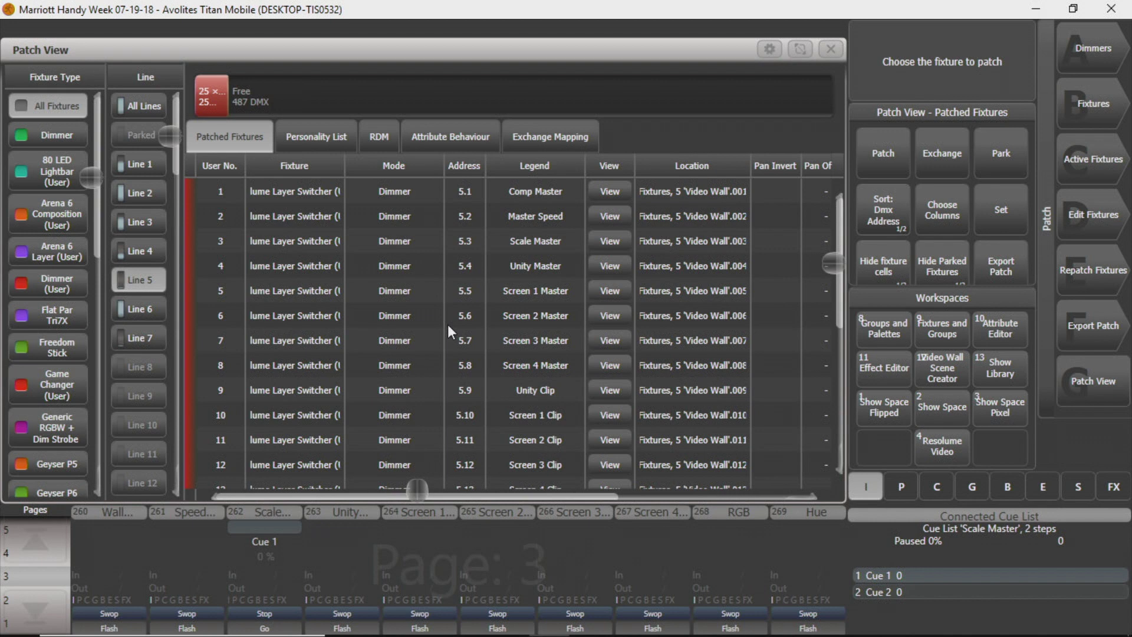
{"action": "scroll", "coordinate": [450, 332], "scroll_direction": "down", "scroll_amount": 3}
{"action": "scroll", "coordinate": [460, 312], "scroll_direction": "up", "scroll_amount": 2}
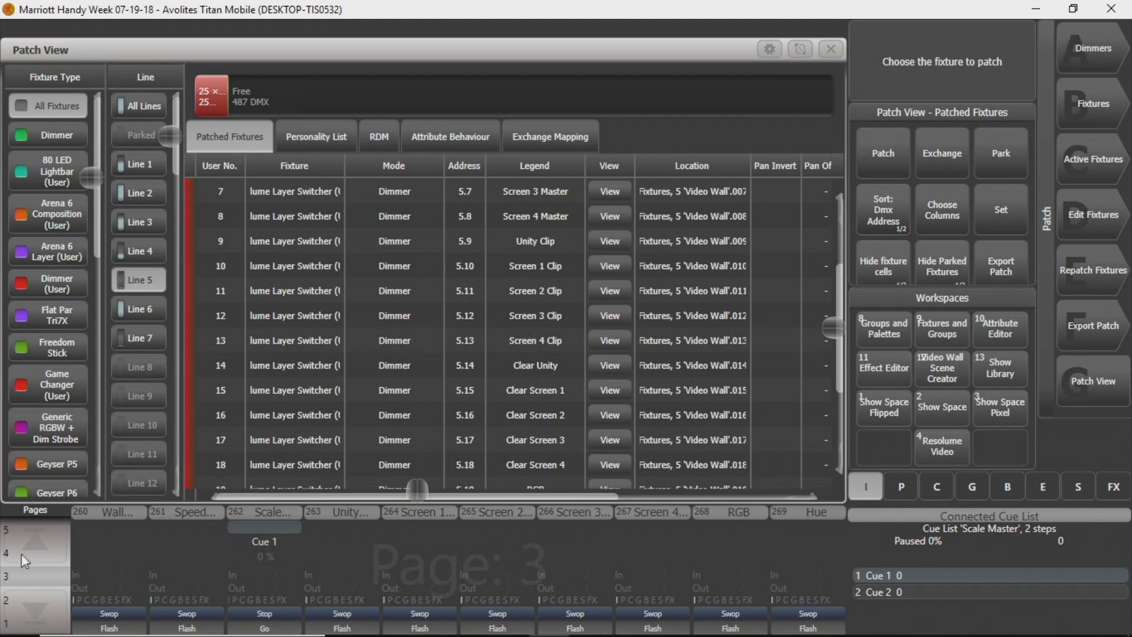
{"action": "left_click", "coordinate": [831, 49]}
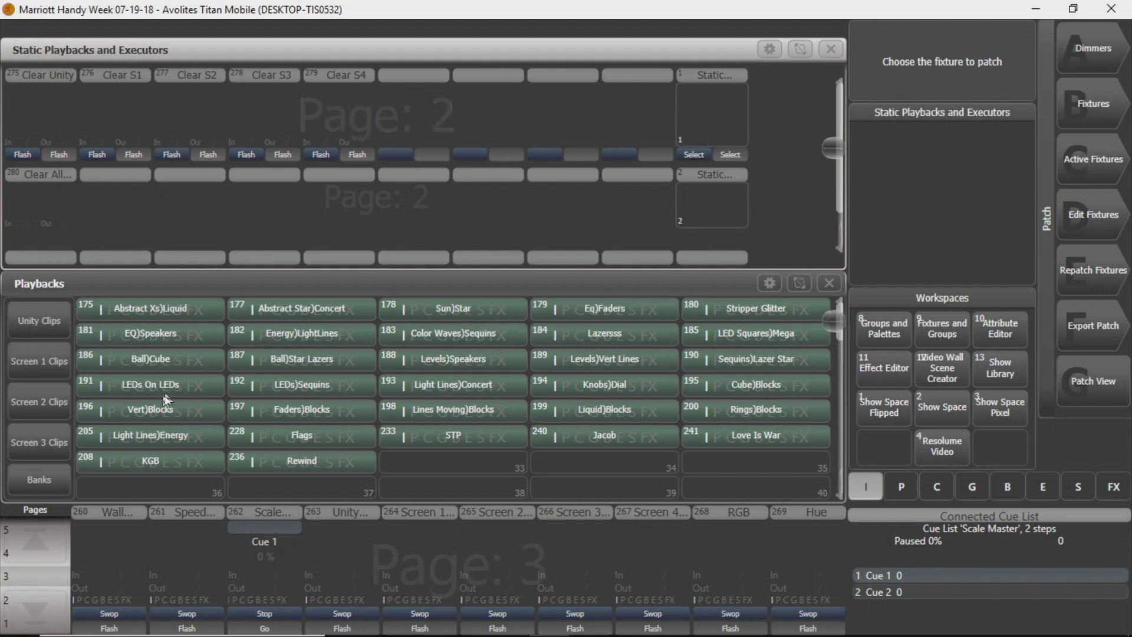
- Look through the Unity Clips, Screen 1 Clips and Scenes pages of the Playbacks window
{"action": "left_click", "coordinate": [26, 326]}
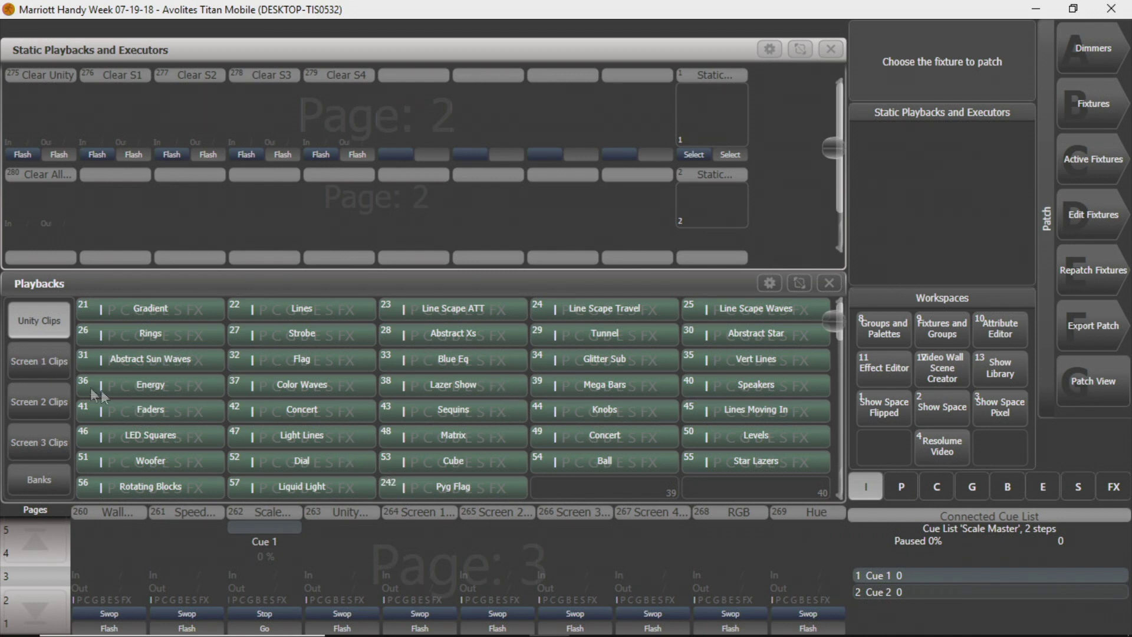
{"action": "left_click", "coordinate": [59, 364]}
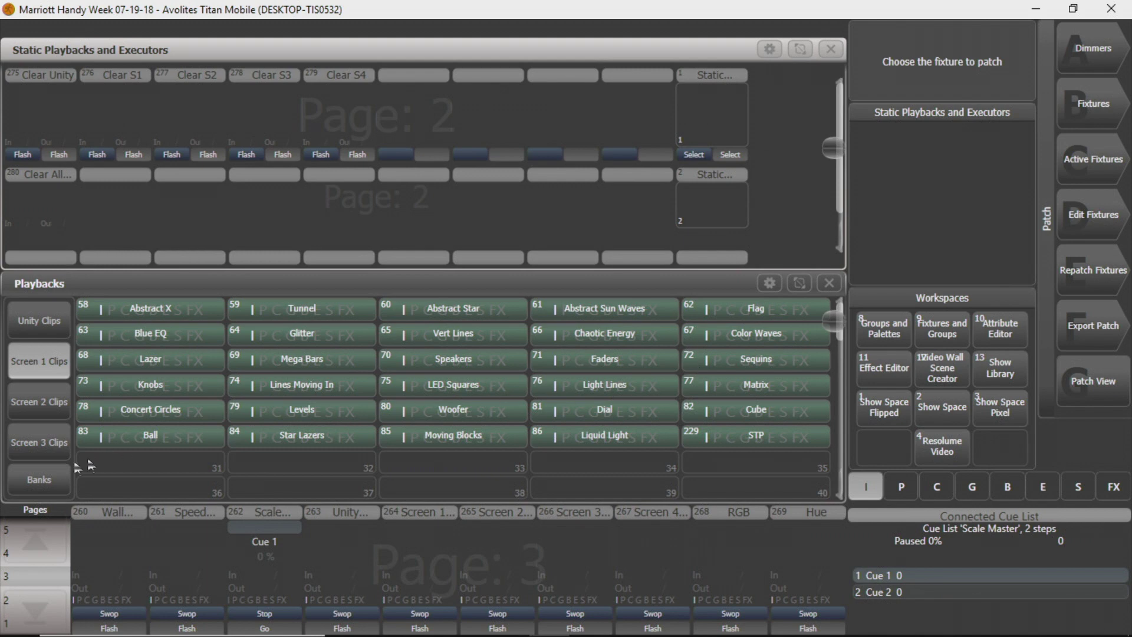
{"action": "left_click_drag", "start_coordinate": [42, 465], "coordinate": [41, 371]}
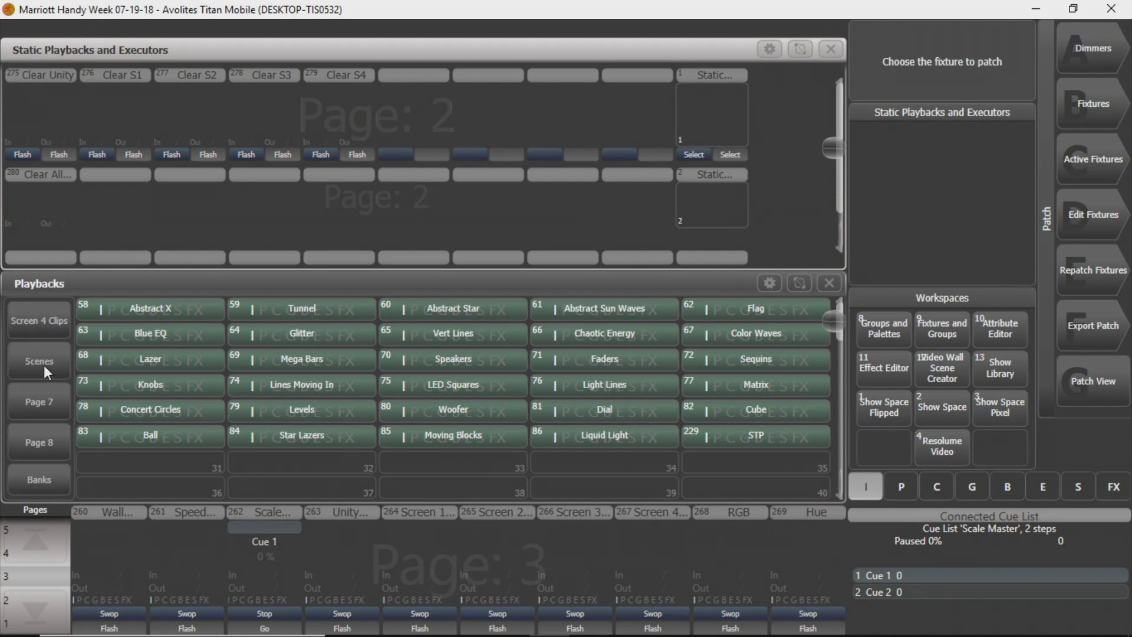
{"action": "left_click", "coordinate": [43, 366]}
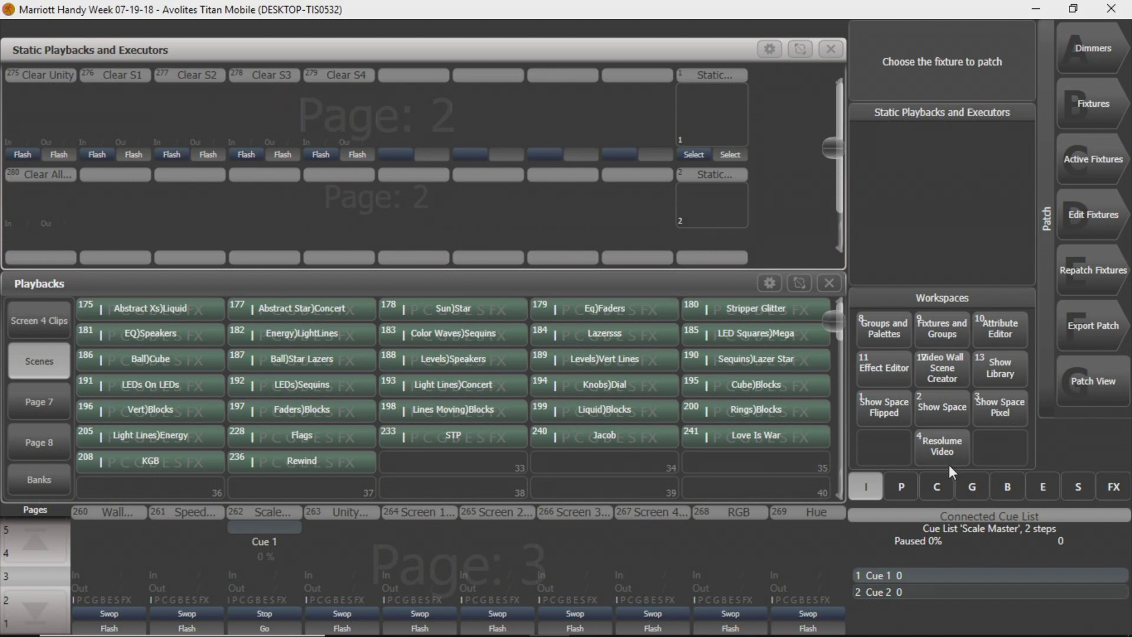
- Reopen Patch View to examine the Line 5 clip, clear and effect fixtures, returning to the Resolume Video workspace and leaving Patch mode
{"action": "left_click", "coordinate": [1105, 369]}
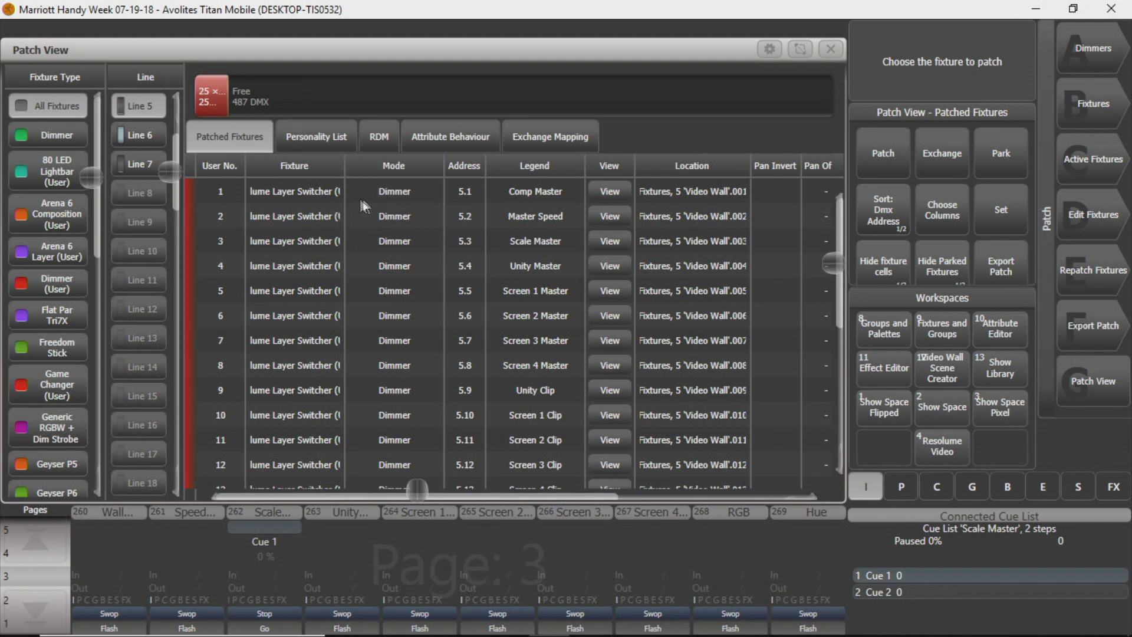
{"action": "scroll", "coordinate": [470, 275], "scroll_direction": "down", "scroll_amount": 3}
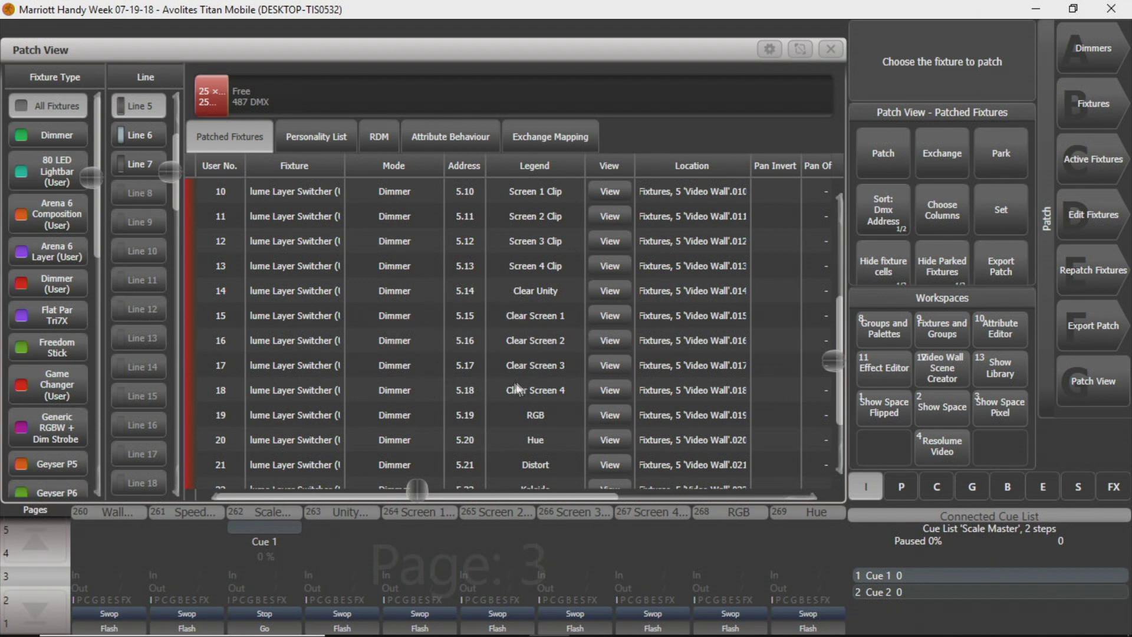
{"action": "scroll", "coordinate": [534, 375], "scroll_direction": "down", "scroll_amount": 2}
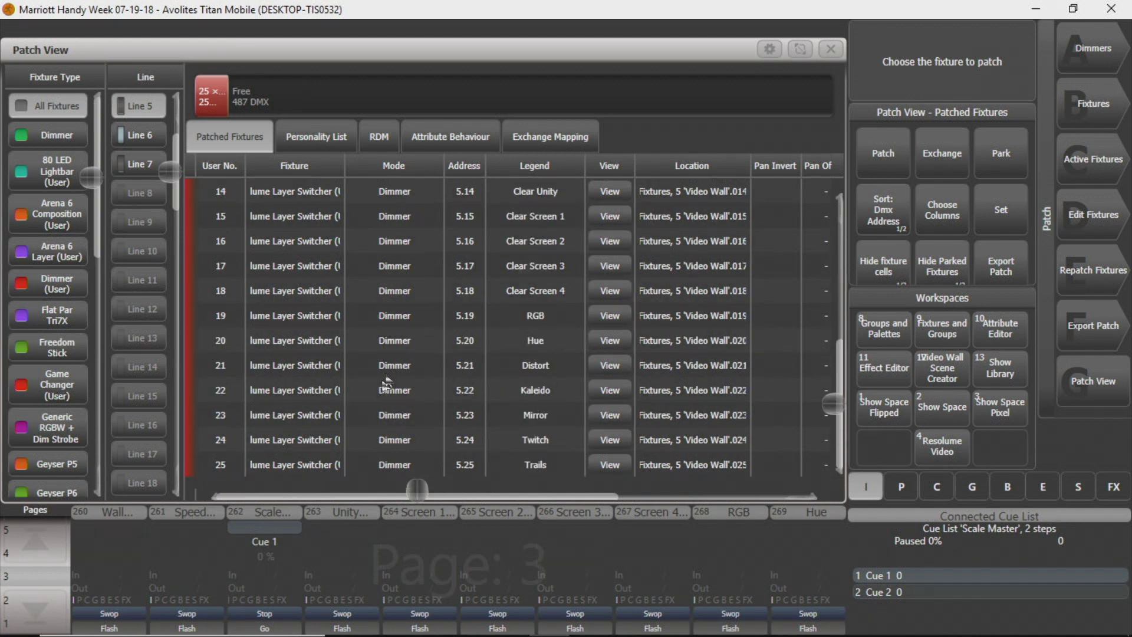
{"action": "scroll", "coordinate": [431, 324], "scroll_direction": "up", "scroll_amount": 2}
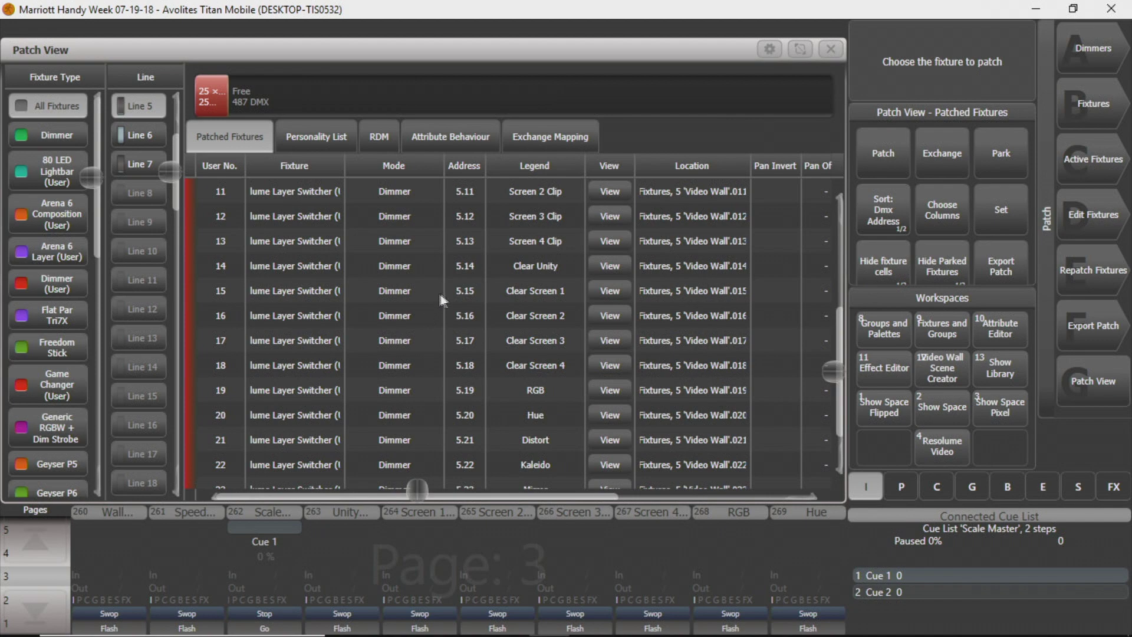
{"action": "left_click", "coordinate": [949, 454]}
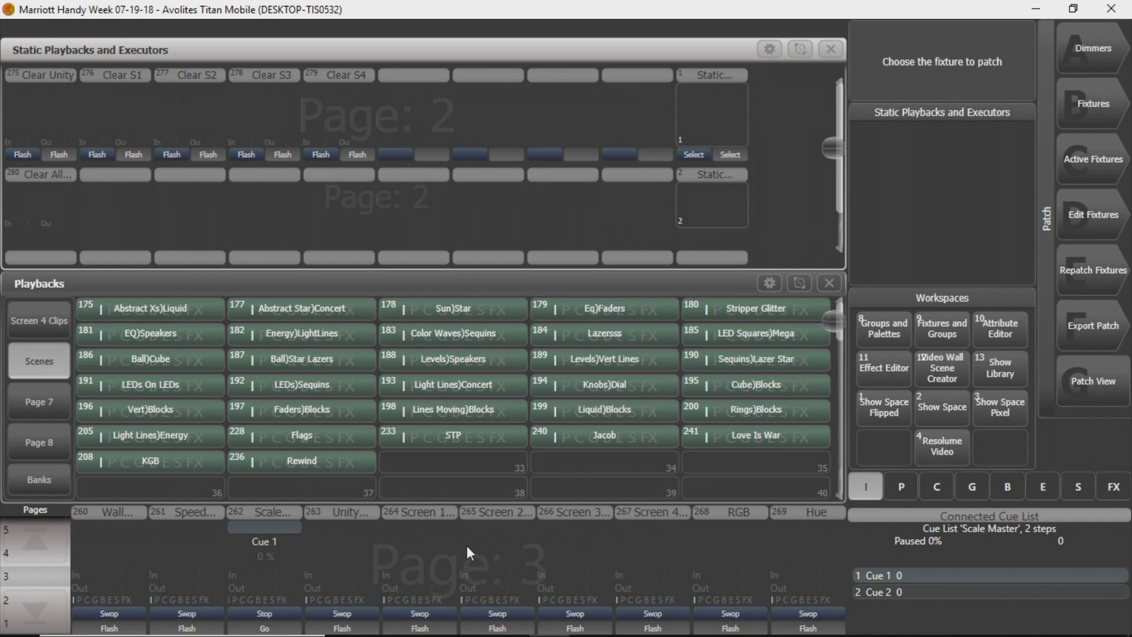
{"action": "scroll", "coordinate": [466, 546], "scroll_direction": "down", "scroll_amount": 1}
{"action": "scroll", "coordinate": [465, 546], "scroll_direction": "up", "scroll_amount": 1}
{"action": "key", "text": "Escape"}
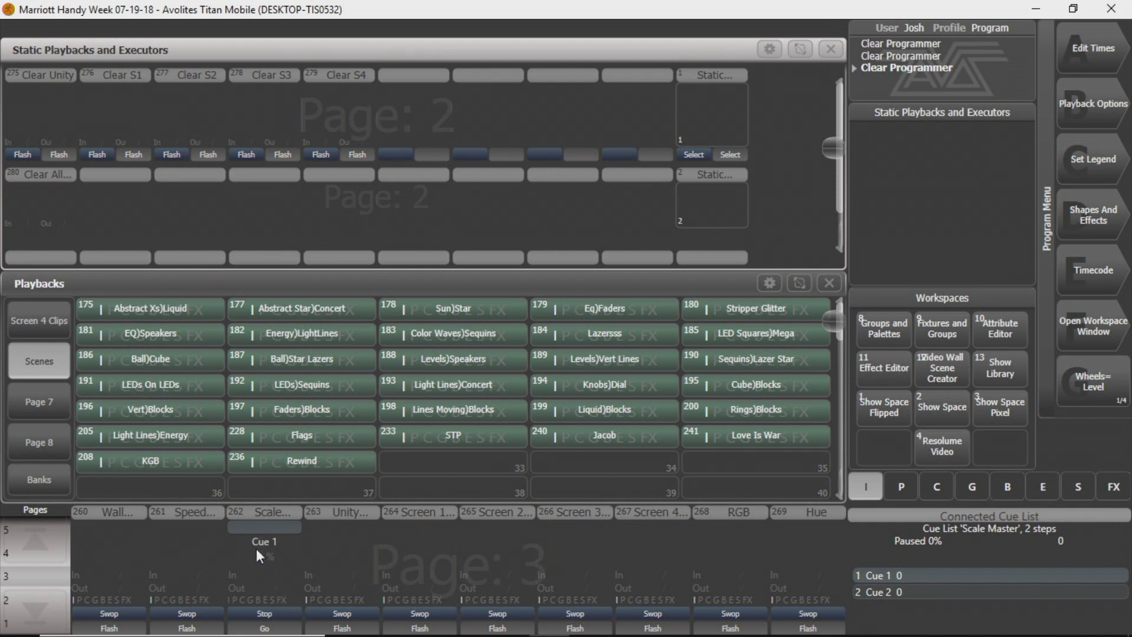
- Trigger the Tunnel playback from the Unity Clips page of the Playbacks window
{"action": "mouse_move", "coordinate": [216, 635]}
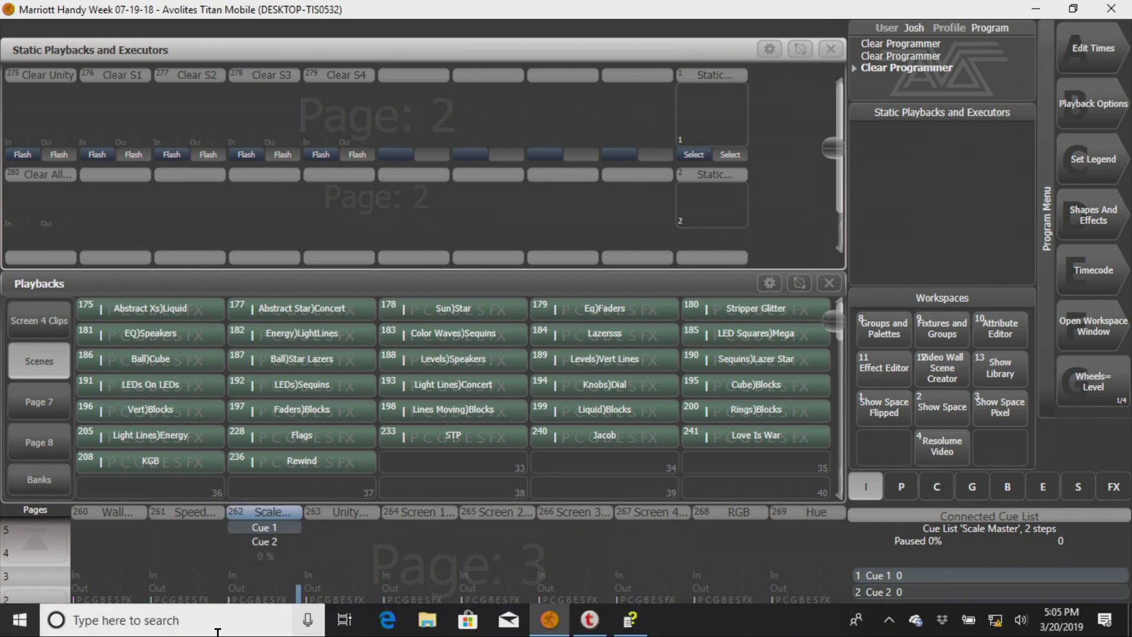
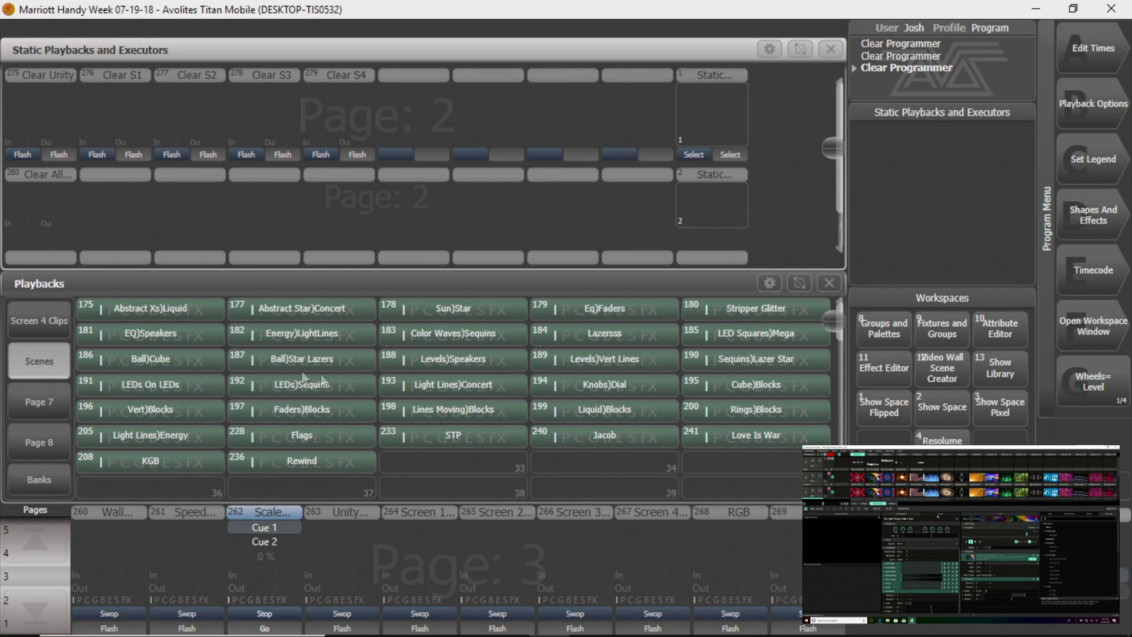
{"action": "left_click", "coordinate": [37, 486]}
{"action": "left_click", "coordinate": [40, 330]}
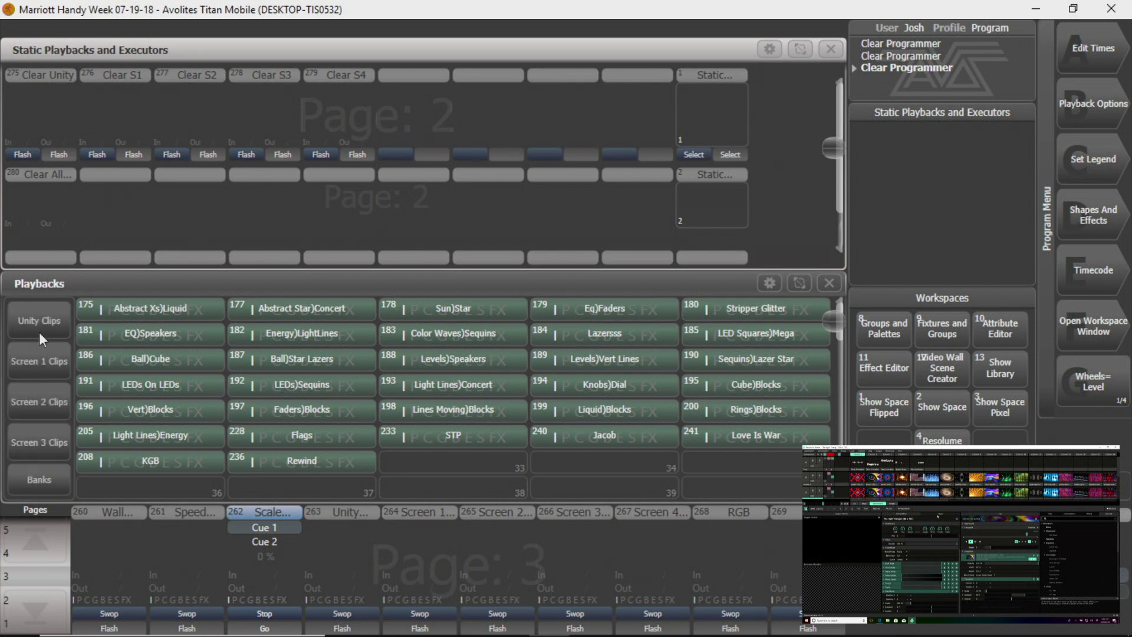
{"action": "left_click", "coordinate": [42, 330]}
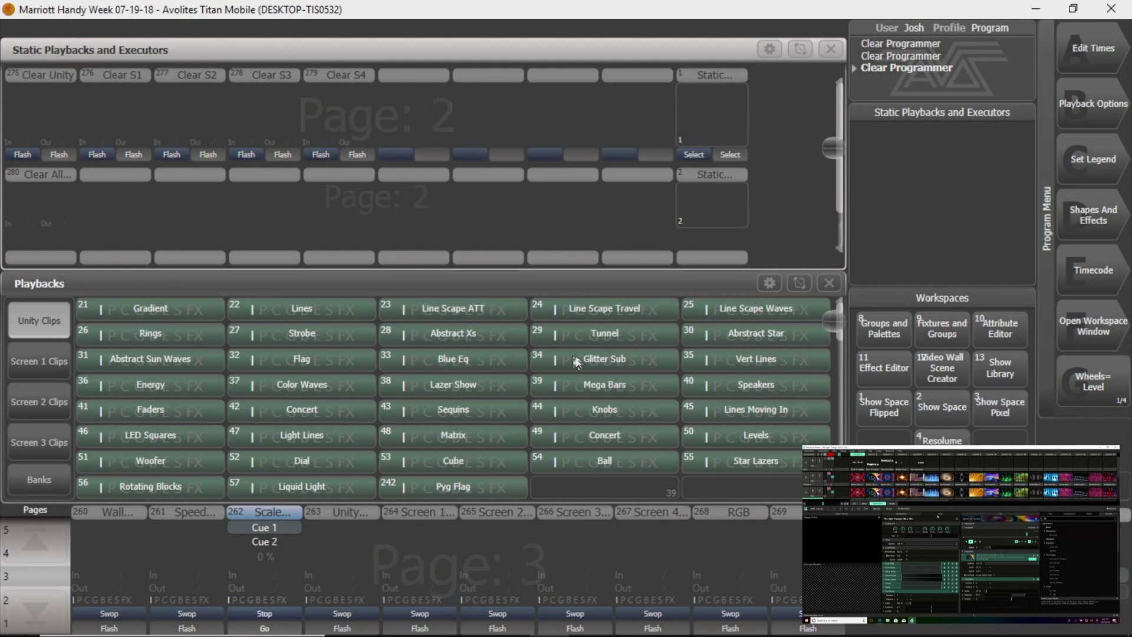
{"action": "left_click", "coordinate": [578, 335]}
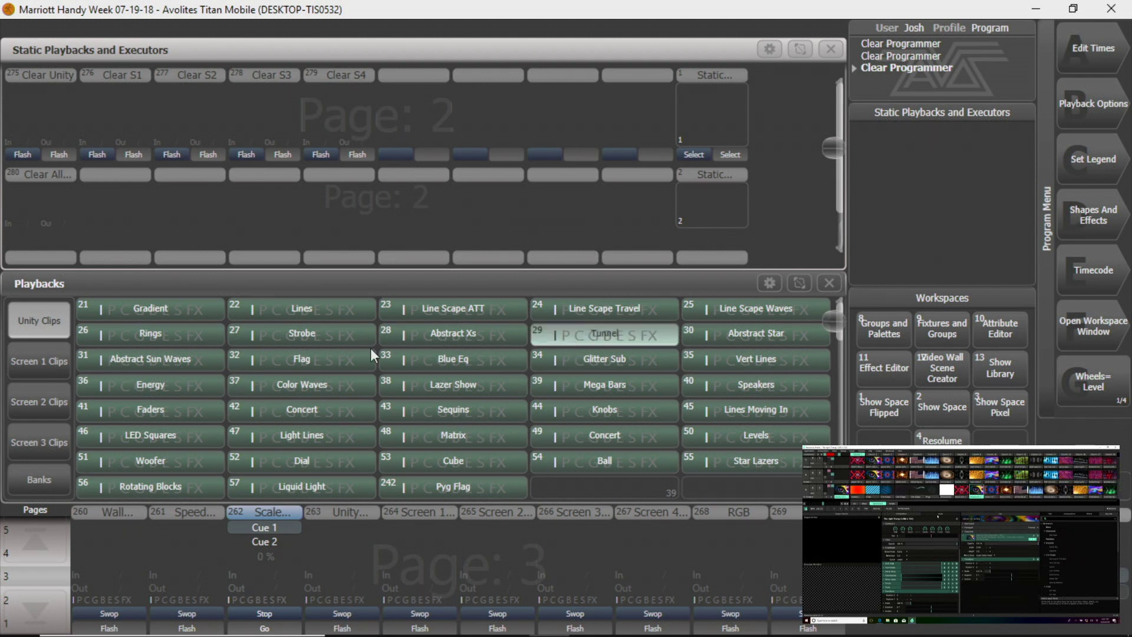
- Look through the Screen 1, Screen 2 and Screen 3 Clips pages, ending back on Screen 1 Clips
{"action": "left_click", "coordinate": [36, 363]}
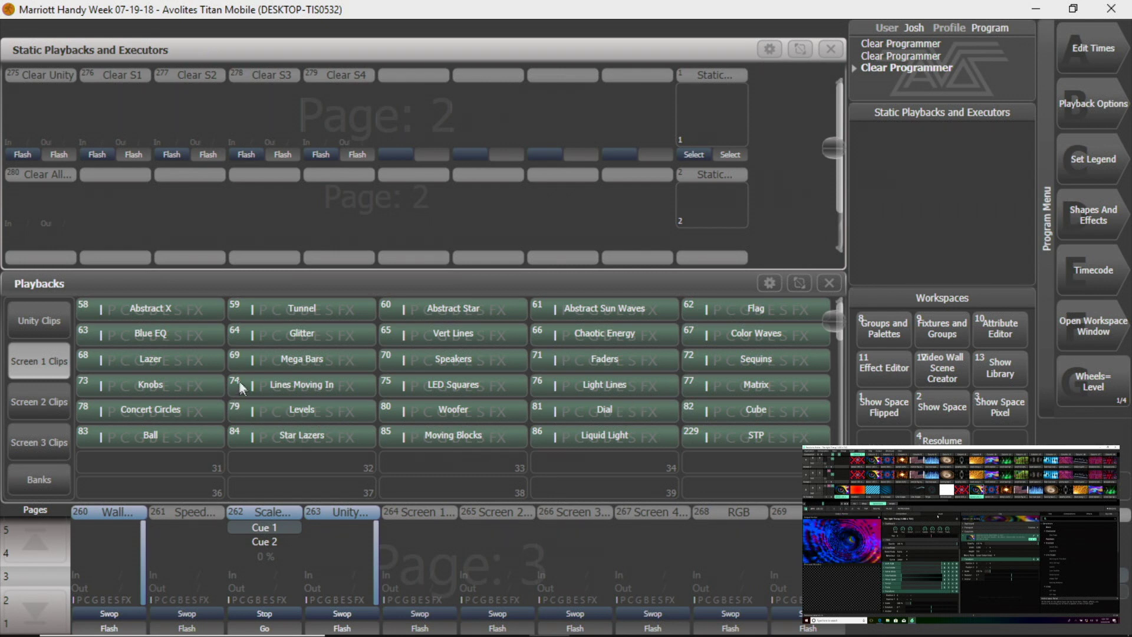
{"action": "left_click", "coordinate": [55, 409]}
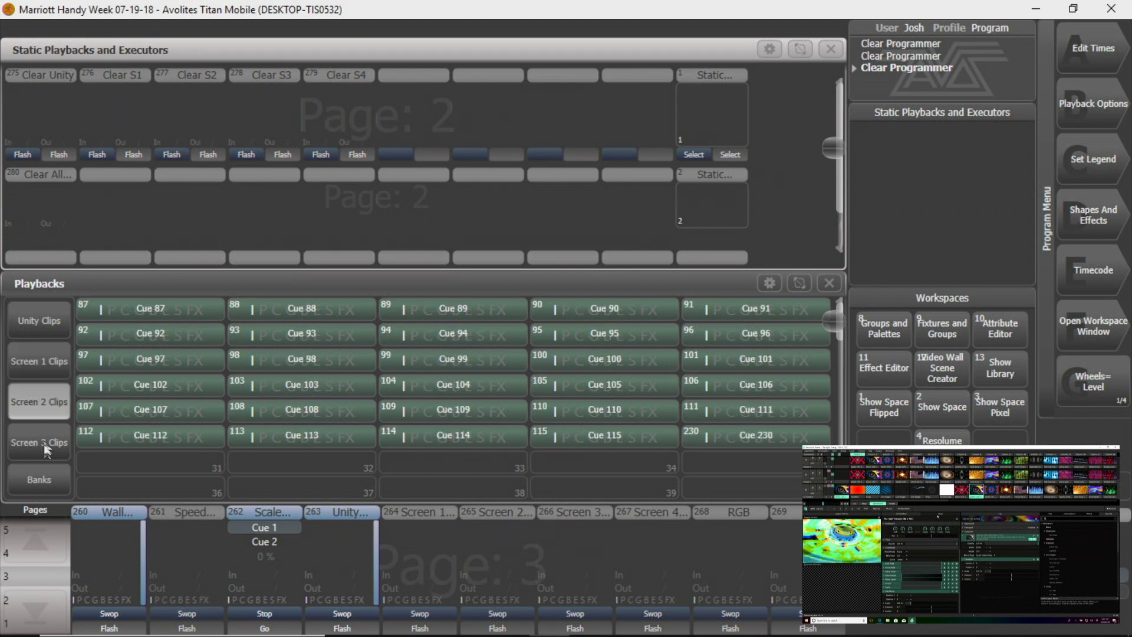
{"action": "left_click", "coordinate": [48, 443]}
{"action": "left_click", "coordinate": [39, 410]}
{"action": "left_click", "coordinate": [42, 372]}
{"action": "left_click", "coordinate": [43, 466]}
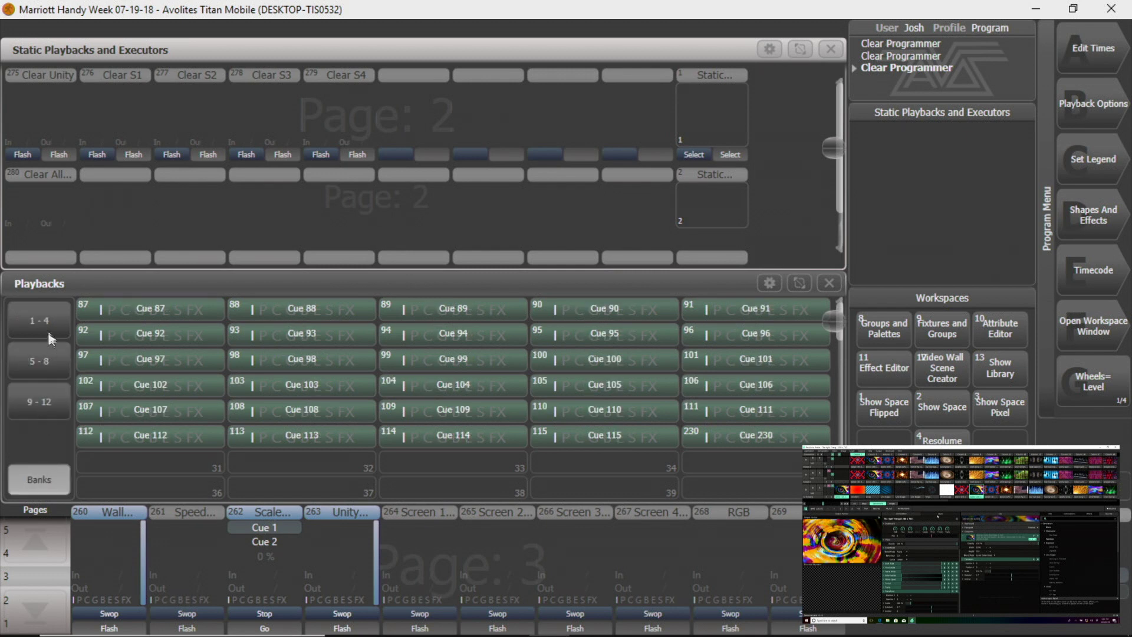
{"action": "left_click", "coordinate": [48, 337]}
{"action": "left_click", "coordinate": [50, 363]}
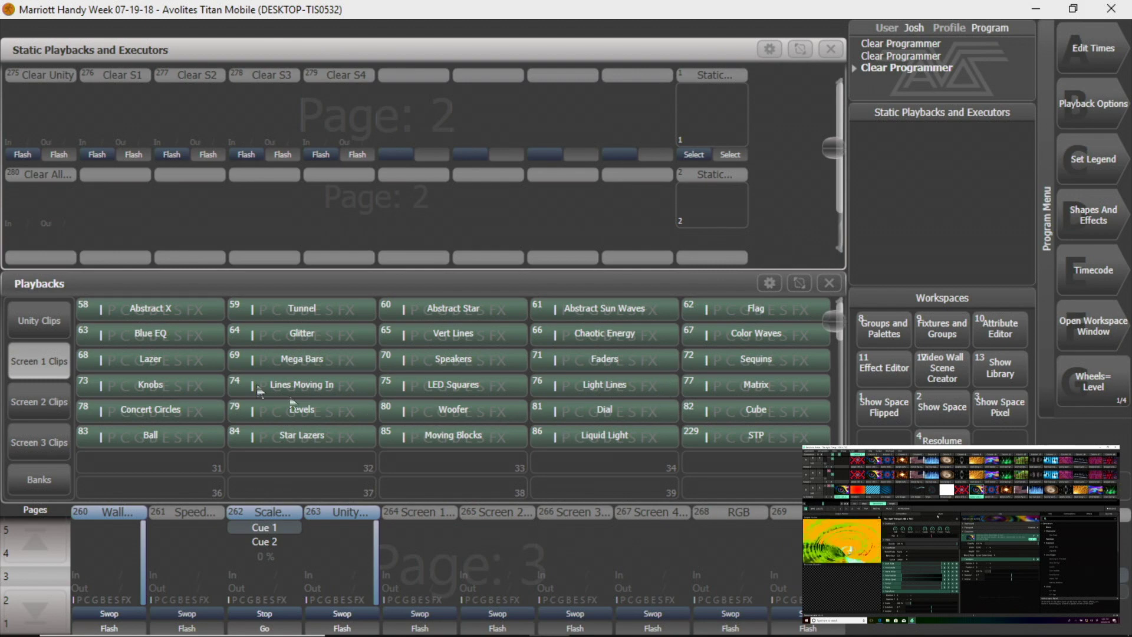
- Compare the playback layouts of the Screen 1, Screen 2 and Screen 3 Clips pages, finishing on Screen 4 Clips
{"action": "left_click", "coordinate": [44, 402]}
{"action": "left_click", "coordinate": [41, 434]}
{"action": "left_click", "coordinate": [41, 401]}
{"action": "left_click", "coordinate": [41, 356]}
{"action": "left_click", "coordinate": [42, 403]}
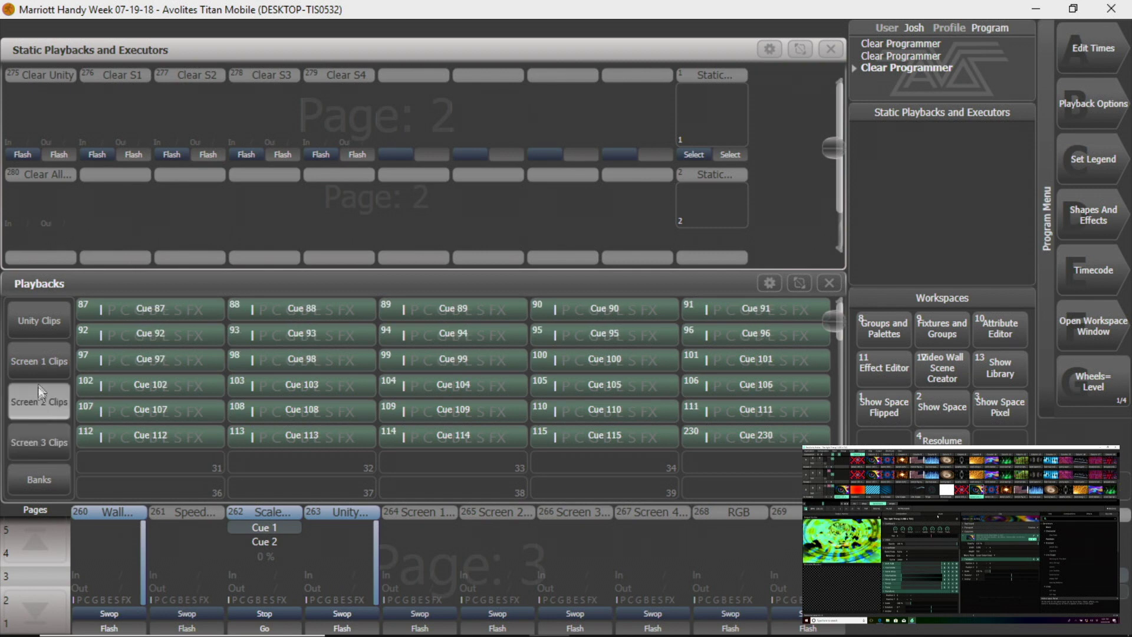
{"action": "left_click", "coordinate": [39, 374]}
{"action": "left_click", "coordinate": [41, 411]}
{"action": "left_click", "coordinate": [39, 448]}
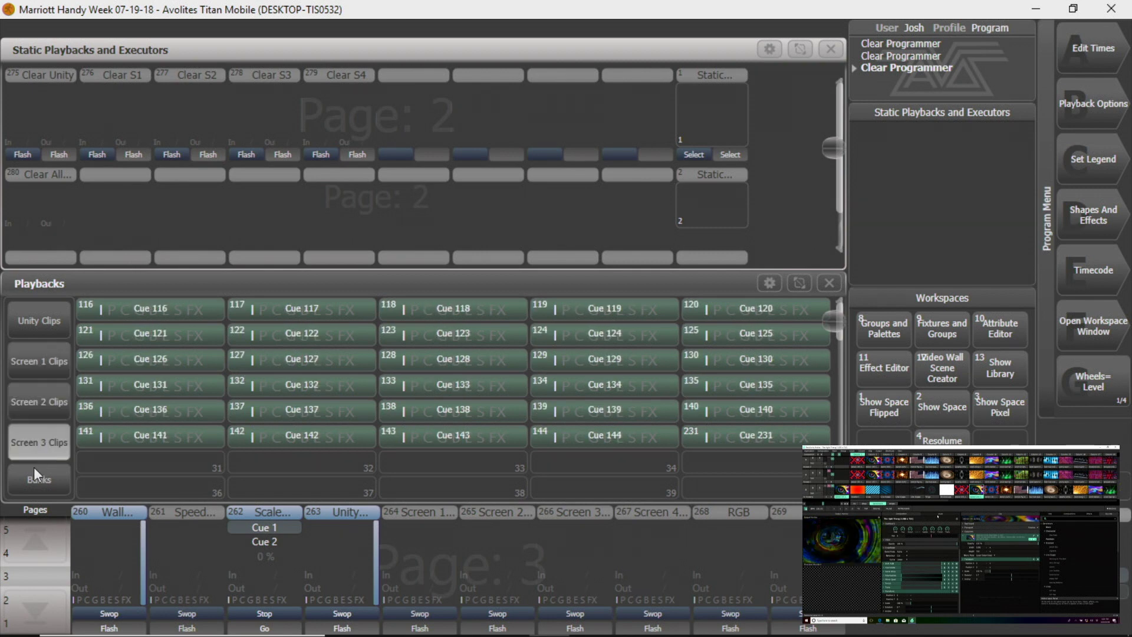
{"action": "left_click", "coordinate": [34, 475]}
{"action": "left_click", "coordinate": [34, 371]}
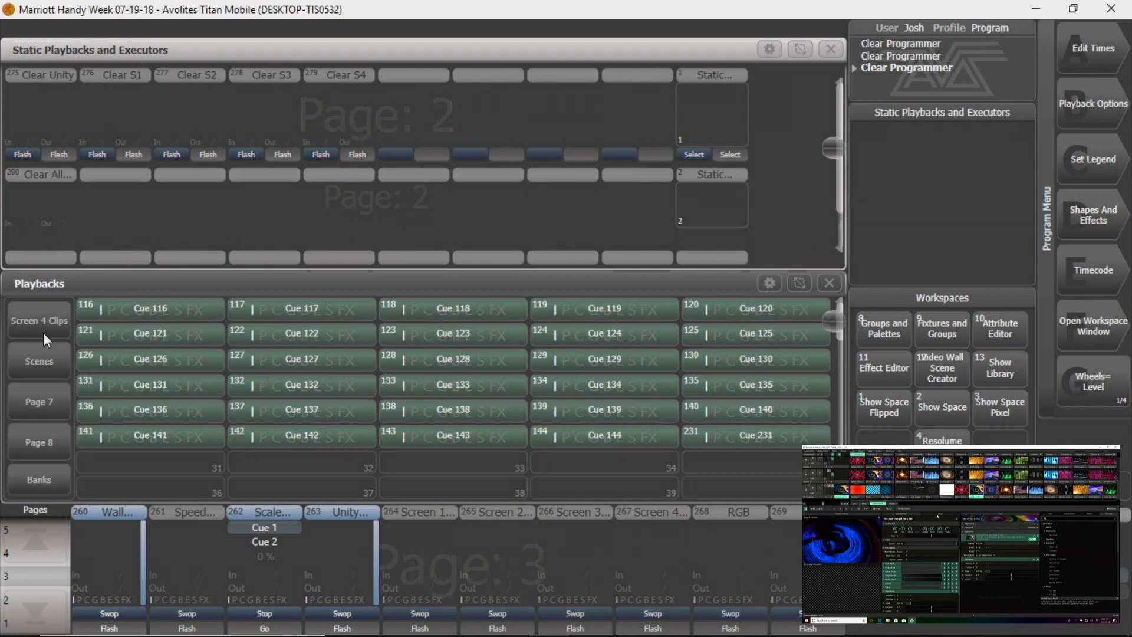
{"action": "left_click", "coordinate": [44, 333]}
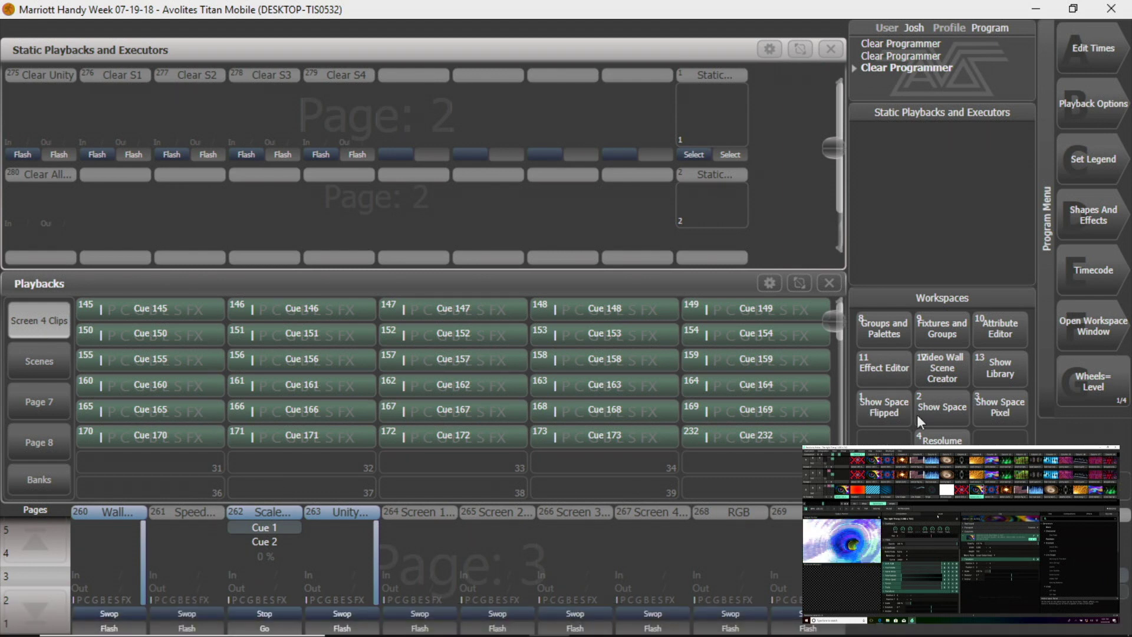
- Open the Fixtures and Groups workspace and examine the Resolume master, clip, clear and effect fixtures
{"action": "left_click", "coordinate": [931, 327]}
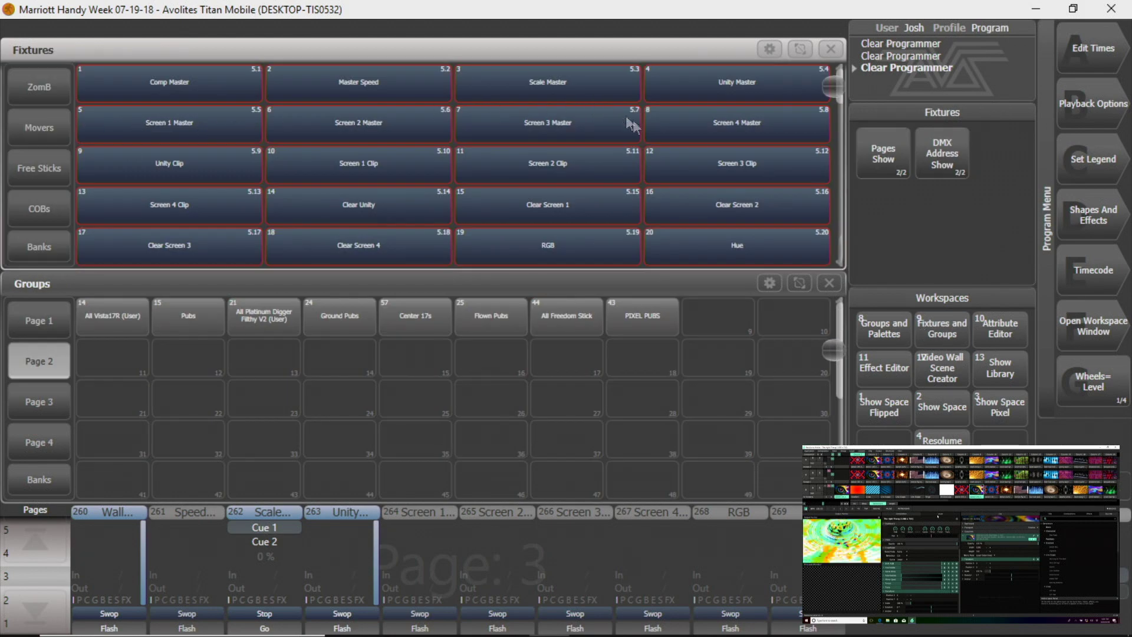
{"action": "scroll", "coordinate": [270, 169], "scroll_direction": "down", "scroll_amount": 1}
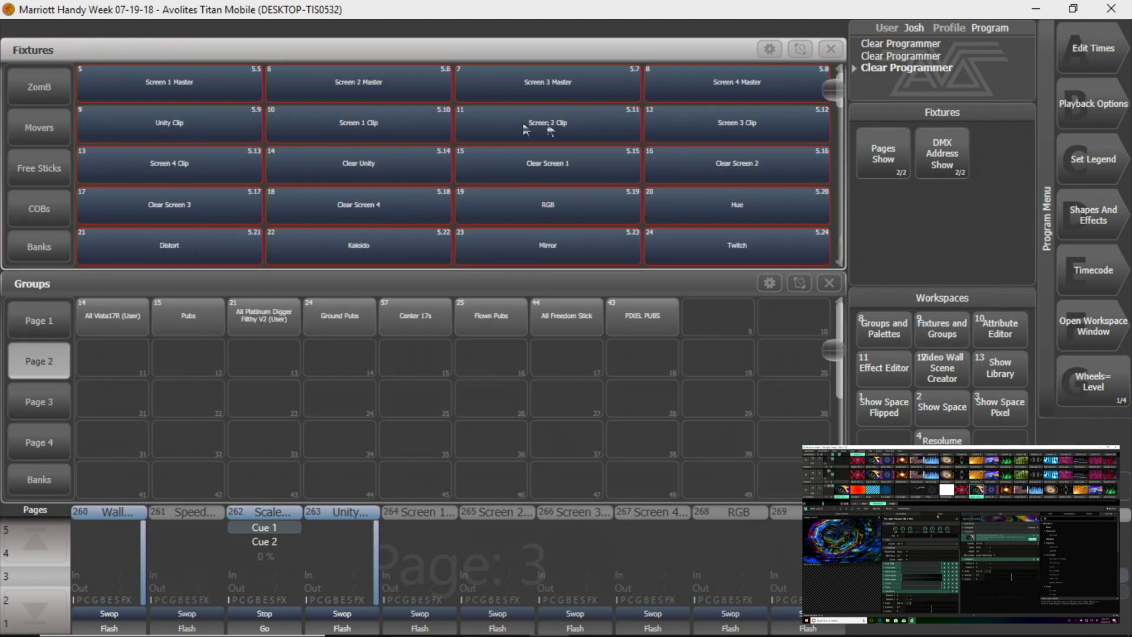
{"action": "scroll", "coordinate": [515, 130], "scroll_direction": "up", "scroll_amount": 1}
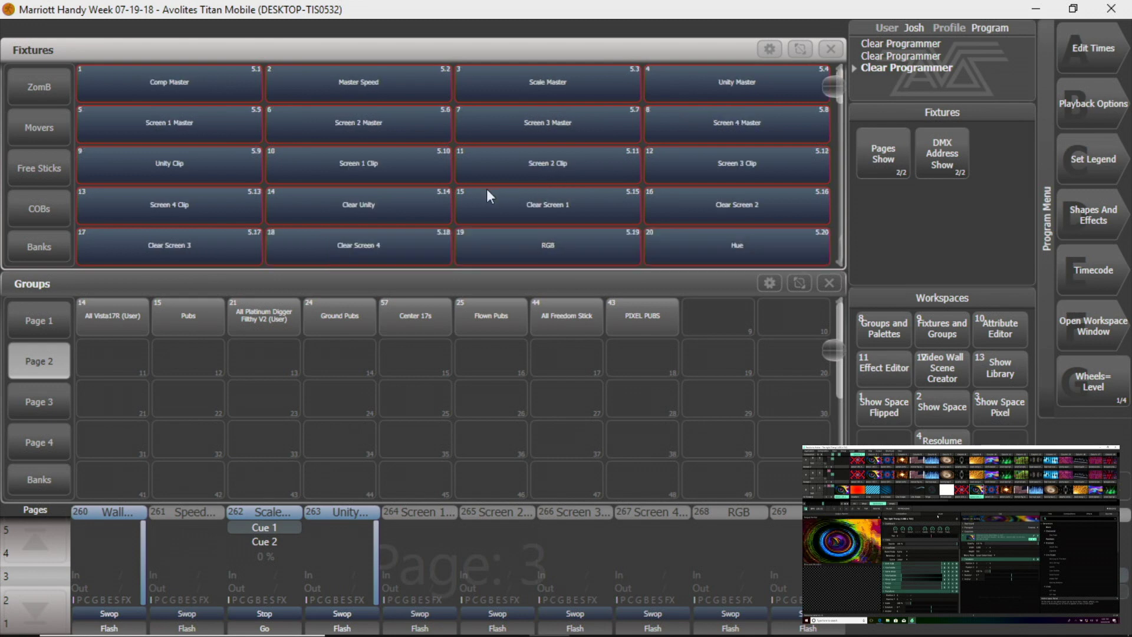
{"action": "scroll", "coordinate": [265, 171], "scroll_direction": "down", "scroll_amount": 3}
{"action": "scroll", "coordinate": [348, 128], "scroll_direction": "up", "scroll_amount": 3}
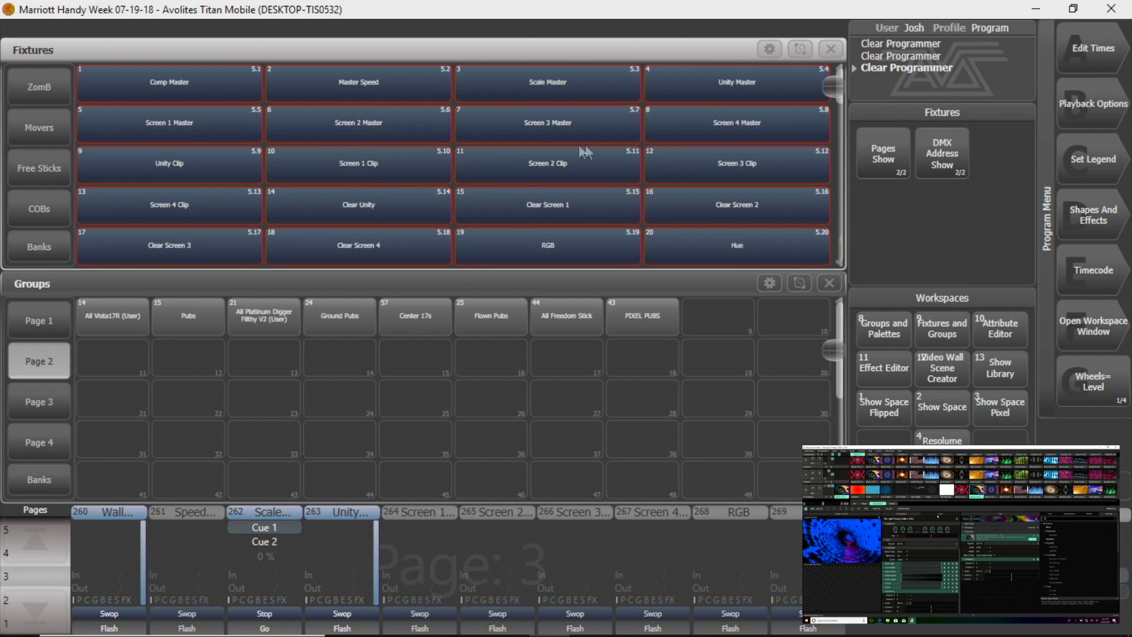
{"action": "scroll", "coordinate": [390, 150], "scroll_direction": "down", "scroll_amount": 1}
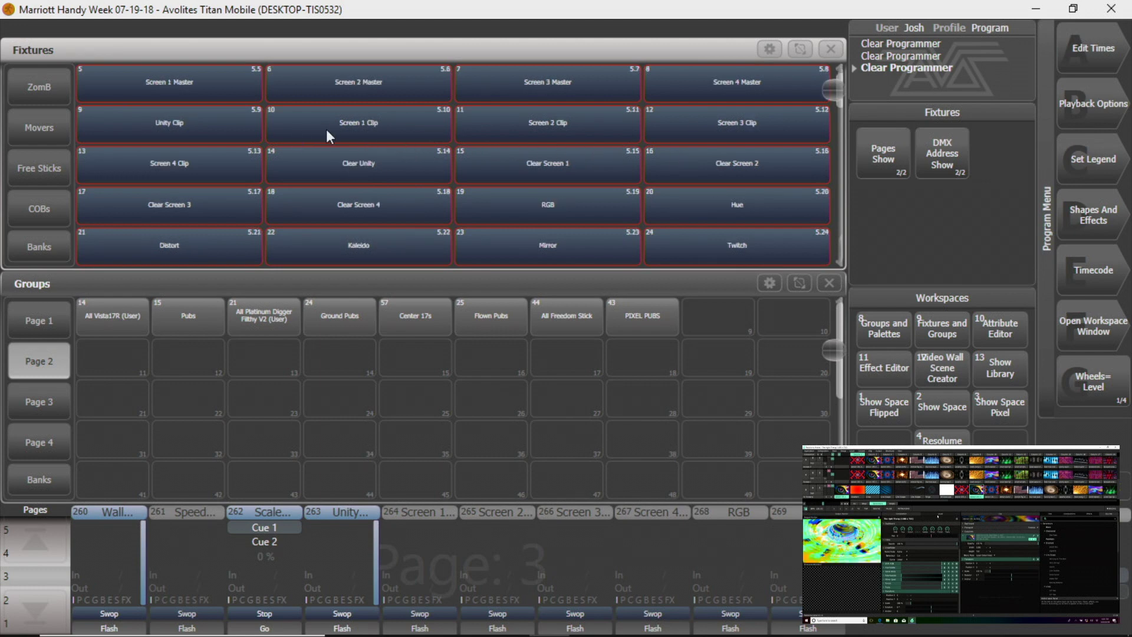
- Select the Unity Clip fixture and set its value to raw DMX 9.5
{"action": "left_click", "coordinate": [202, 134]}
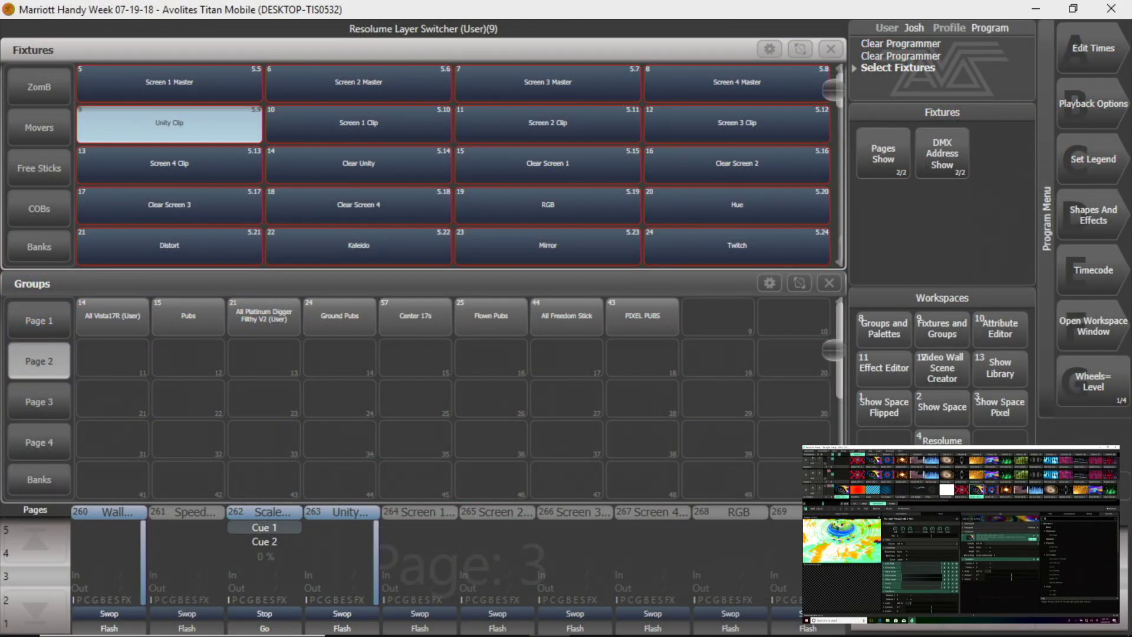
{"action": "type", "text": "9."}
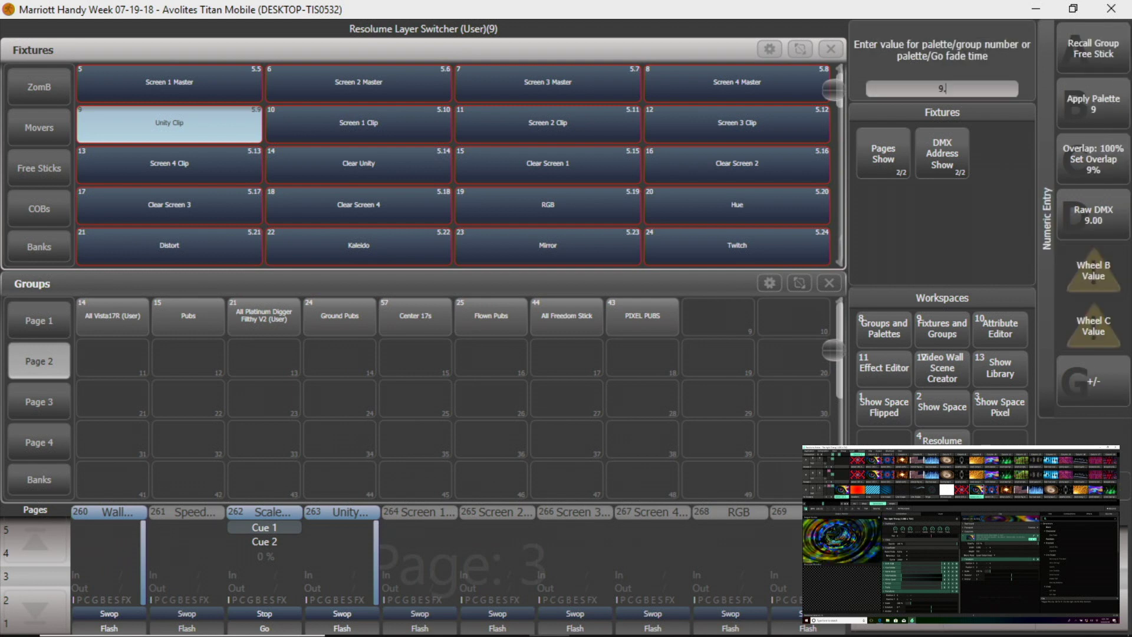
{"action": "type", "text": "5"}
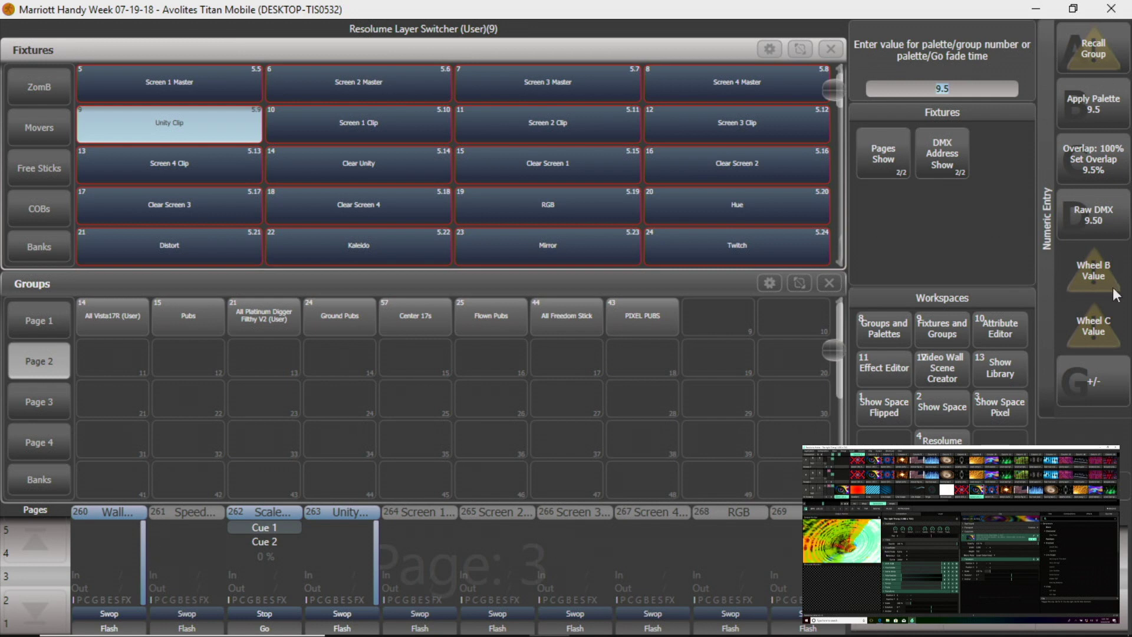
{"action": "left_click", "coordinate": [1096, 216]}
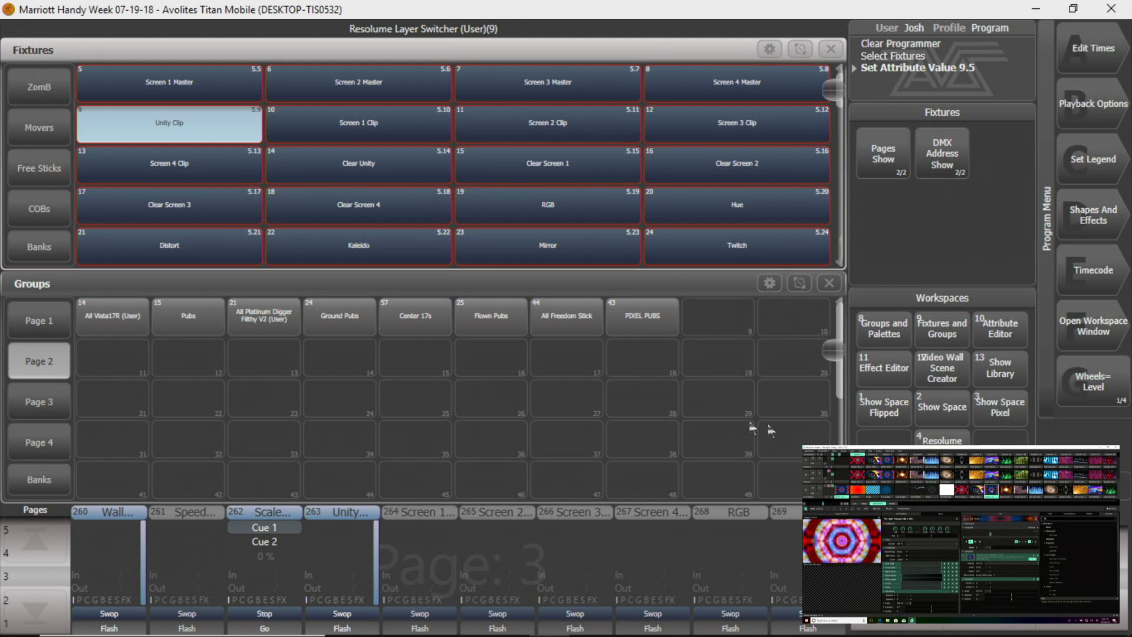
- Return to the Resolume Video workspace and look through the Unity Clips, Screen 1 to 4 Clips and Scenes pages
{"action": "mouse_move", "coordinate": [734, 636]}
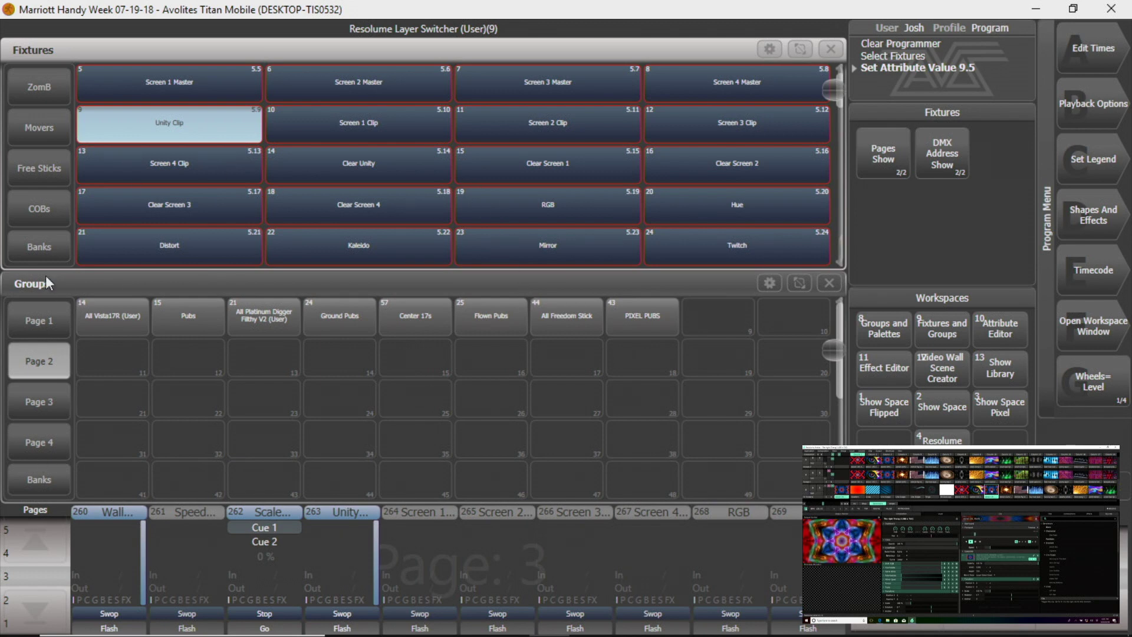
{"action": "left_click", "coordinate": [942, 439]}
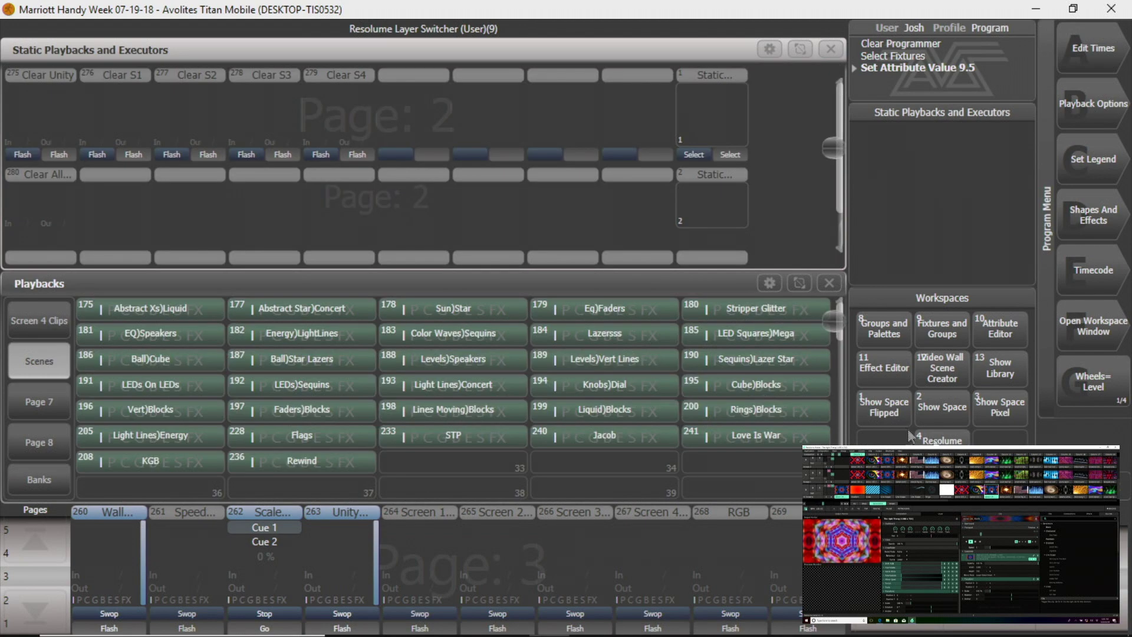
{"action": "left_click", "coordinate": [40, 481]}
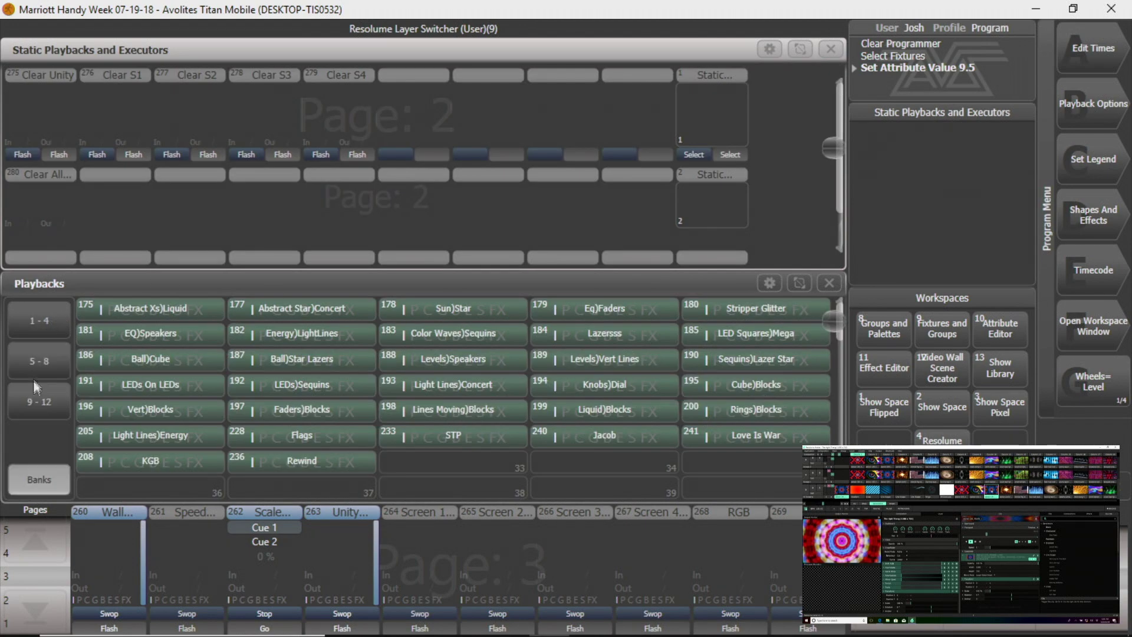
{"action": "left_click", "coordinate": [46, 321]}
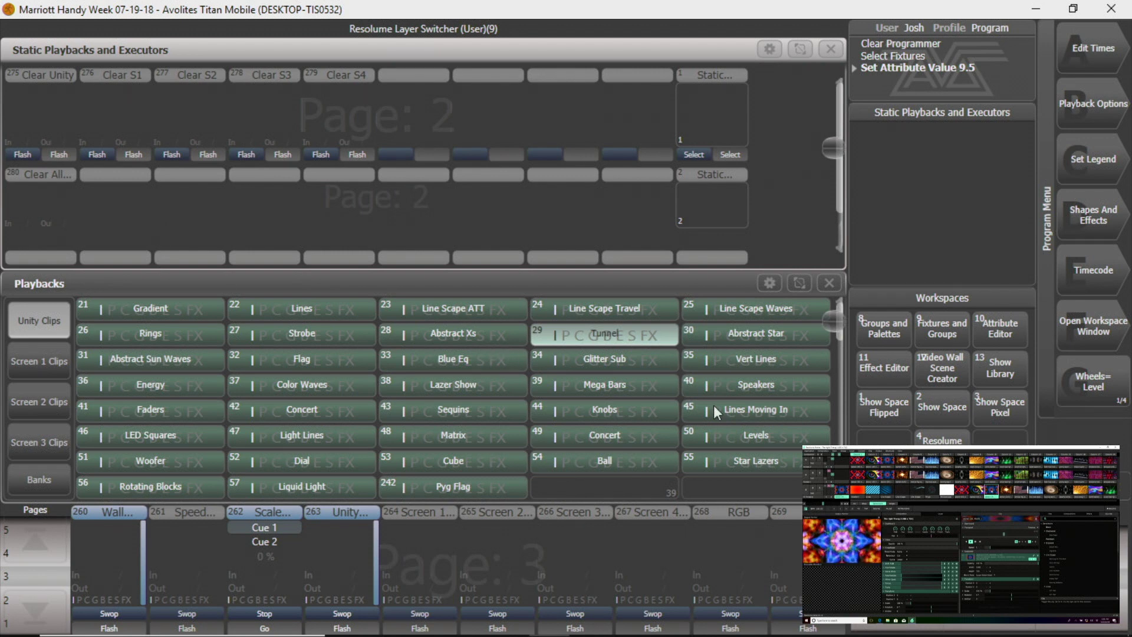
{"action": "left_click", "coordinate": [47, 352]}
{"action": "left_click", "coordinate": [46, 396]}
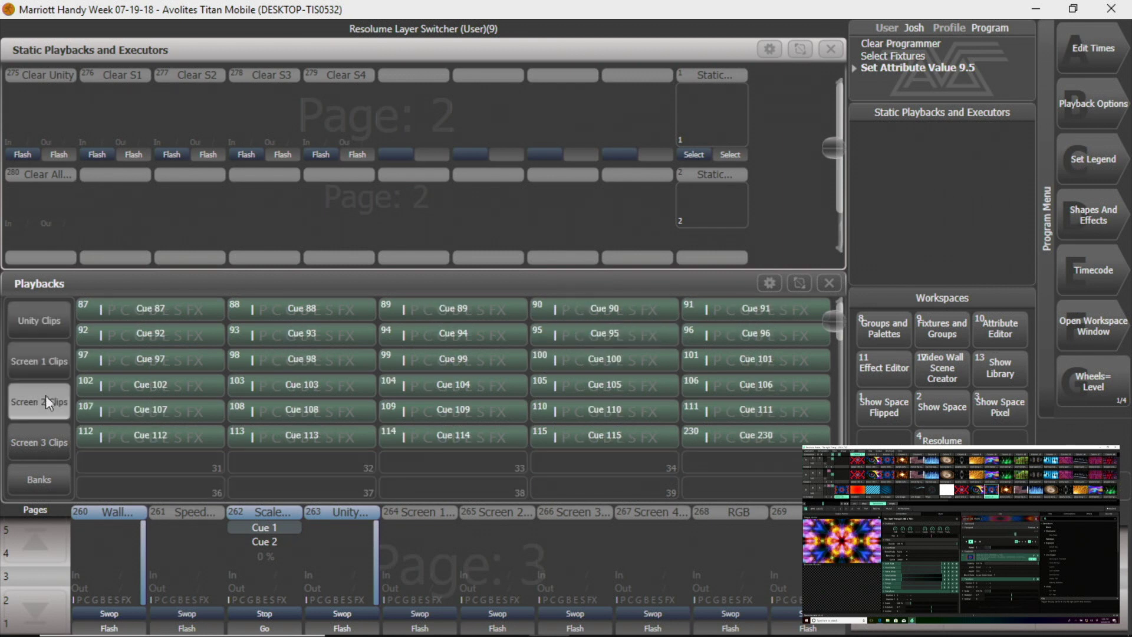
{"action": "left_click", "coordinate": [46, 447]}
{"action": "left_click", "coordinate": [47, 437]}
{"action": "left_click", "coordinate": [47, 437]}
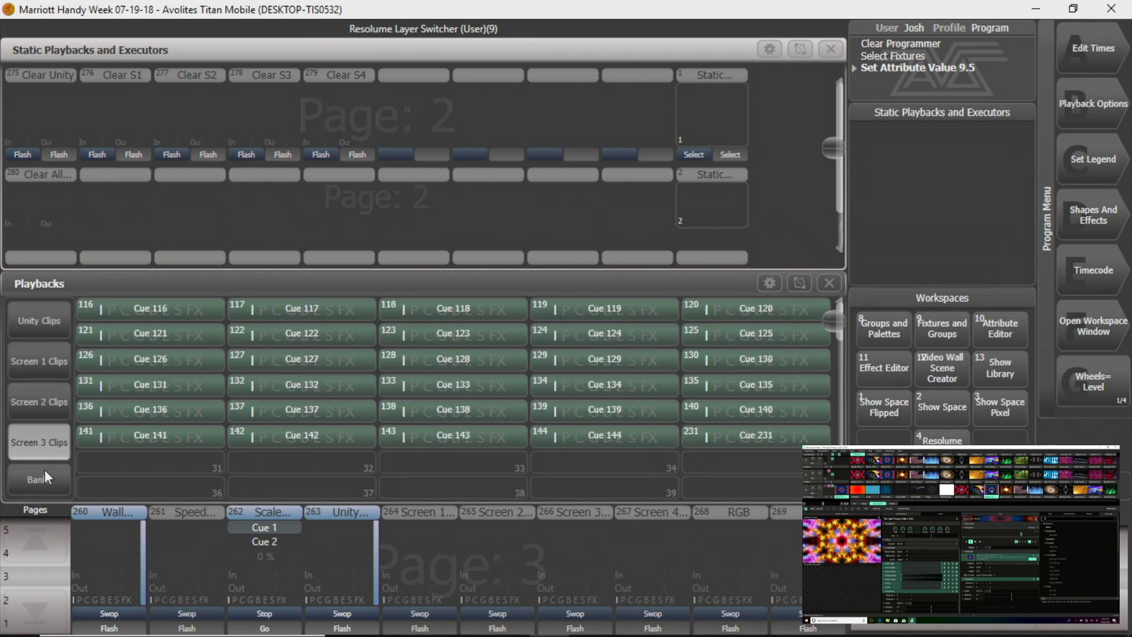
{"action": "left_click", "coordinate": [43, 470]}
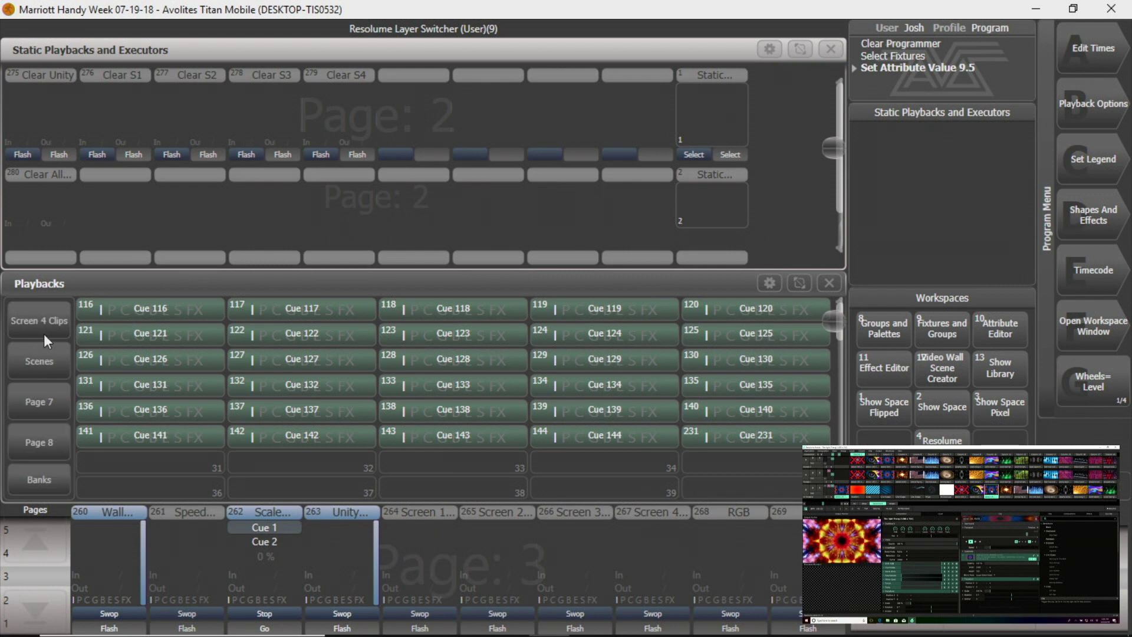
{"action": "left_click", "coordinate": [46, 336]}
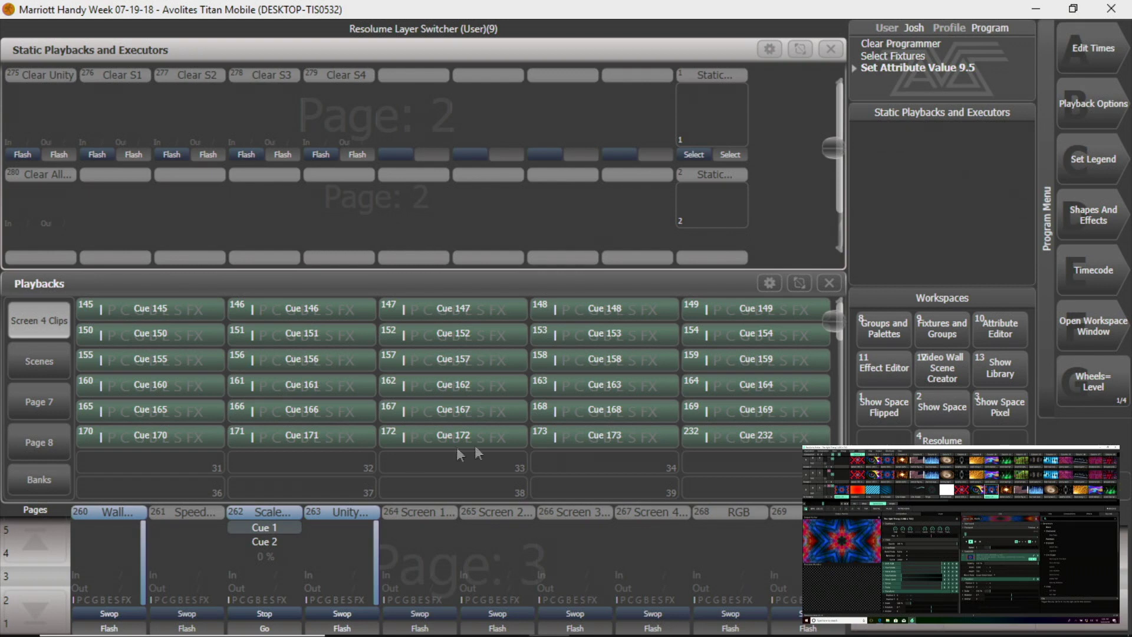
{"action": "left_click", "coordinate": [33, 358]}
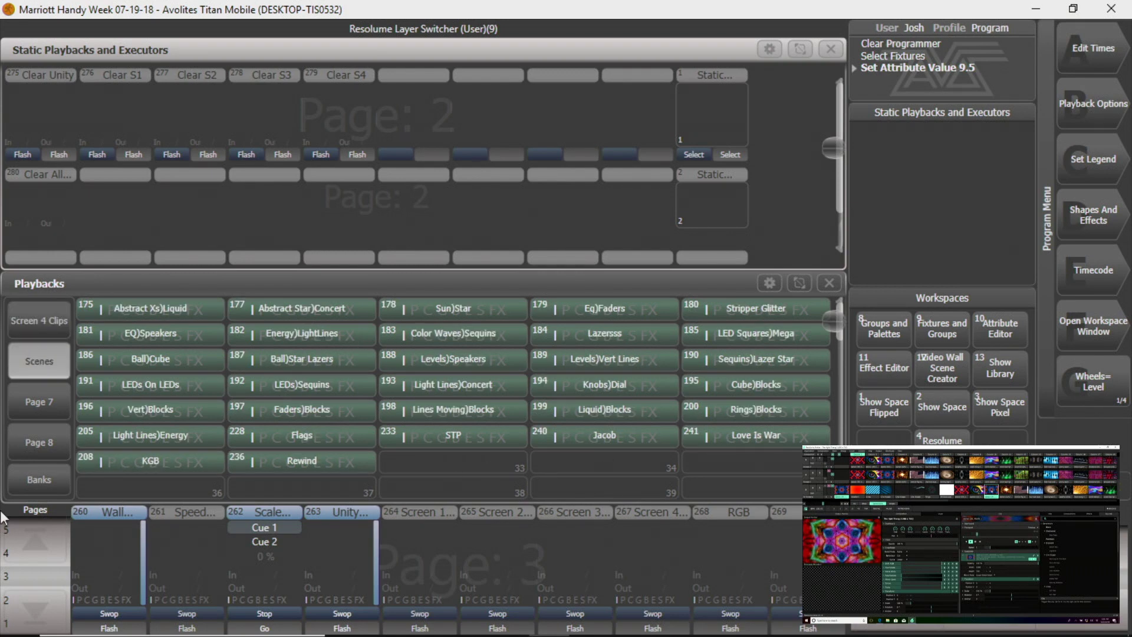
- Trigger the Chaotic Energy playback from the Screen 1 Clips page in the first bank of playback pages
{"action": "left_click", "coordinate": [35, 475]}
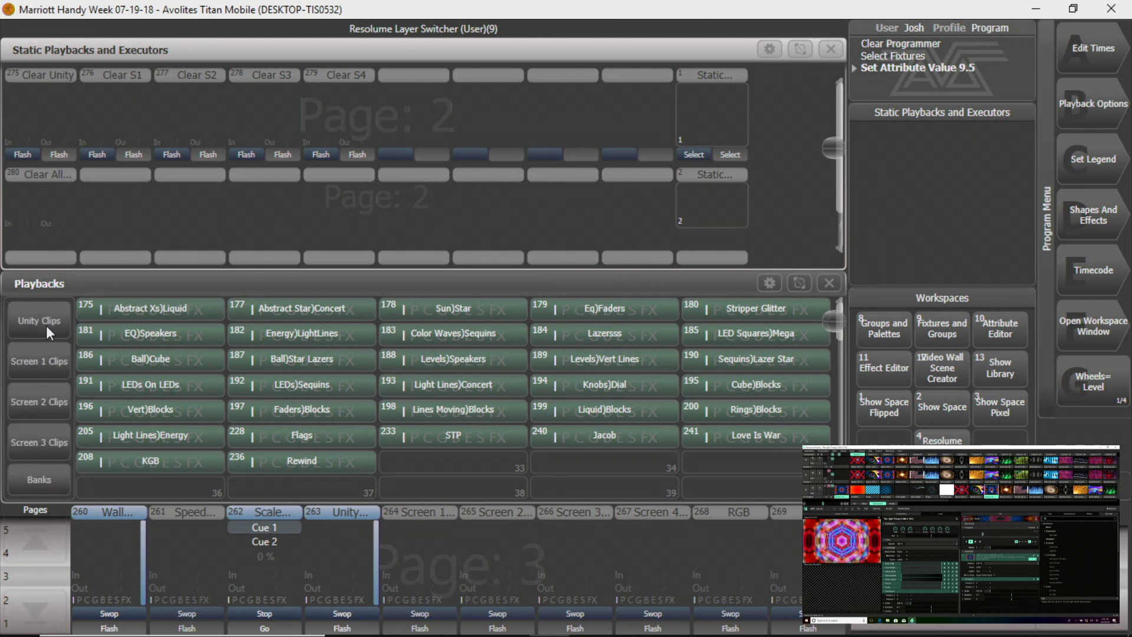
{"action": "left_click", "coordinate": [44, 326]}
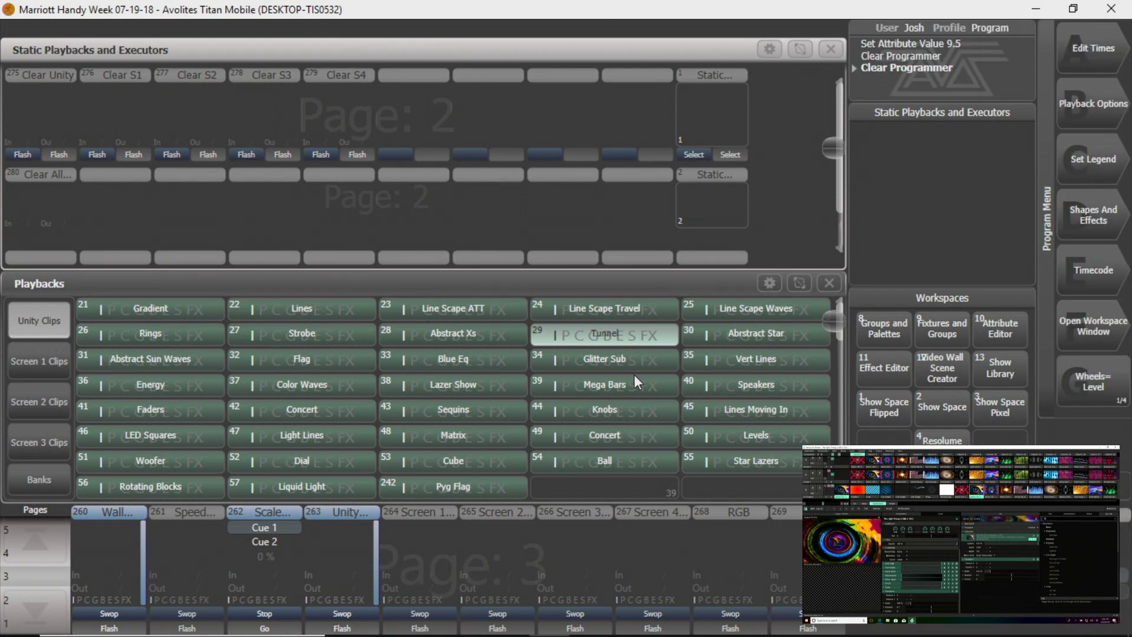
{"action": "left_click", "coordinate": [39, 361]}
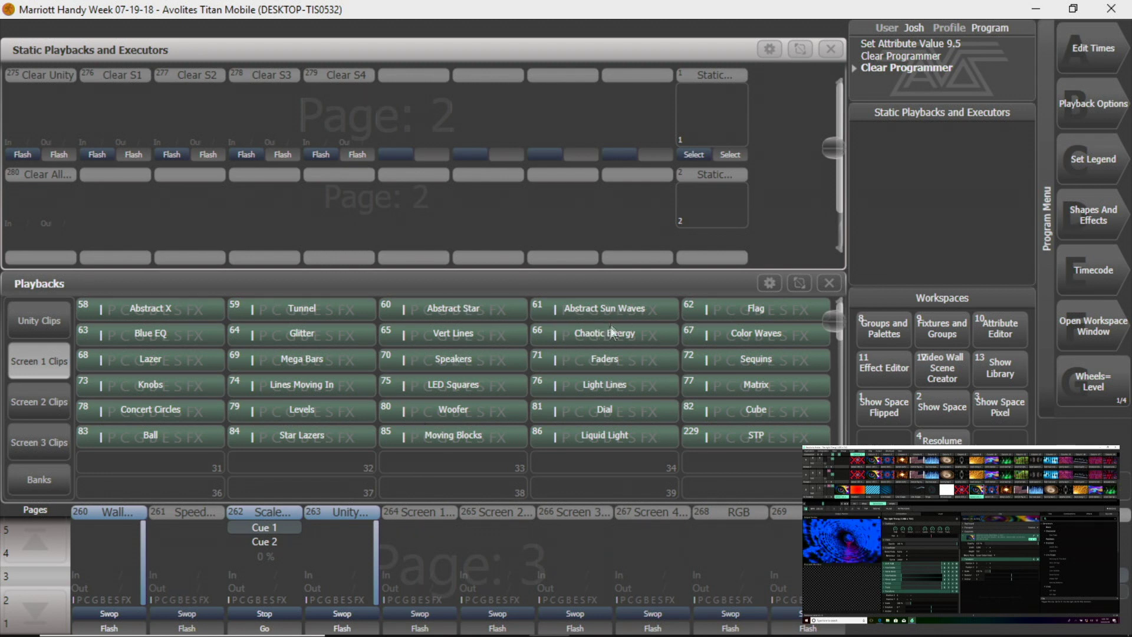
{"action": "left_click", "coordinate": [571, 341]}
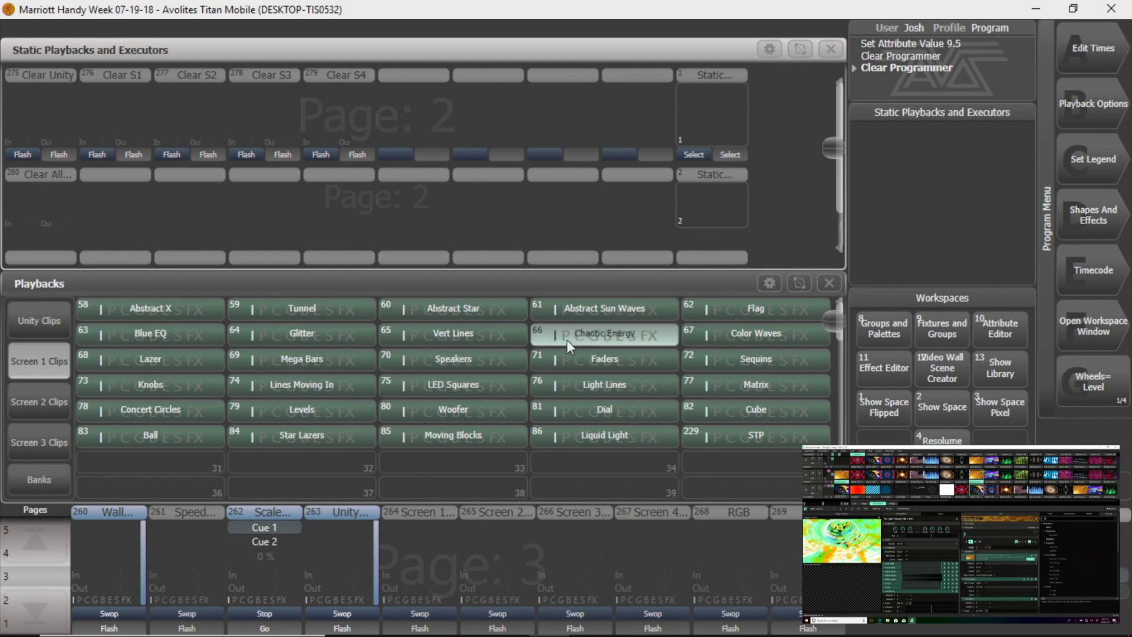
- Trigger Cue 95 from Screen 2 Clips, Cue 124 from Screen 3 Clips and Cue 153 from Screen 4 Clips
{"action": "left_click", "coordinate": [35, 401]}
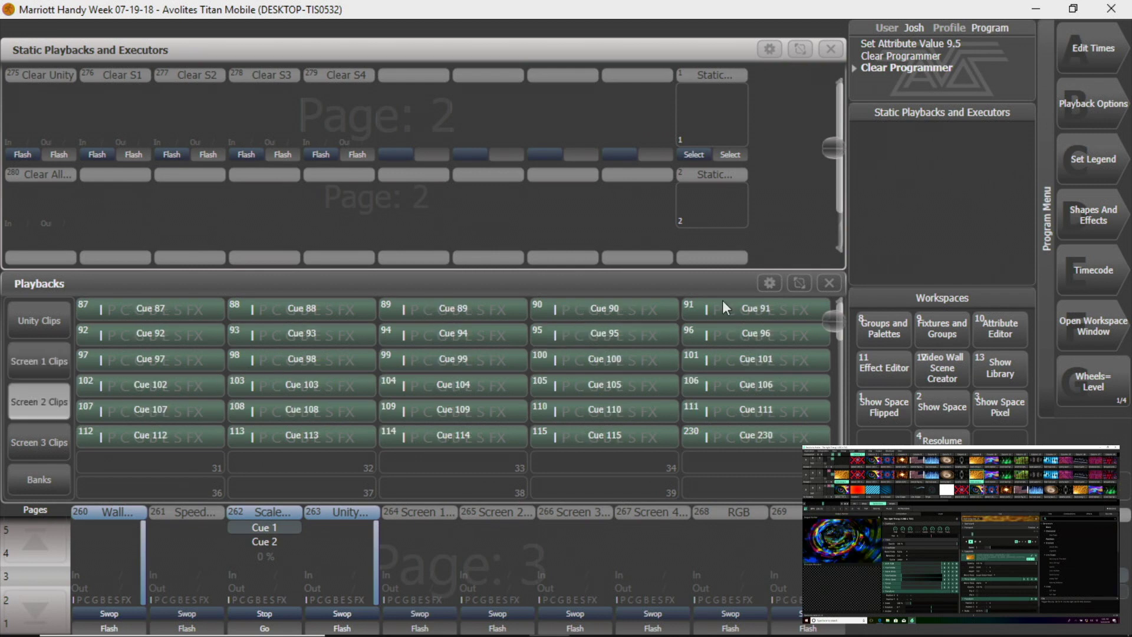
{"action": "left_click", "coordinate": [44, 446]}
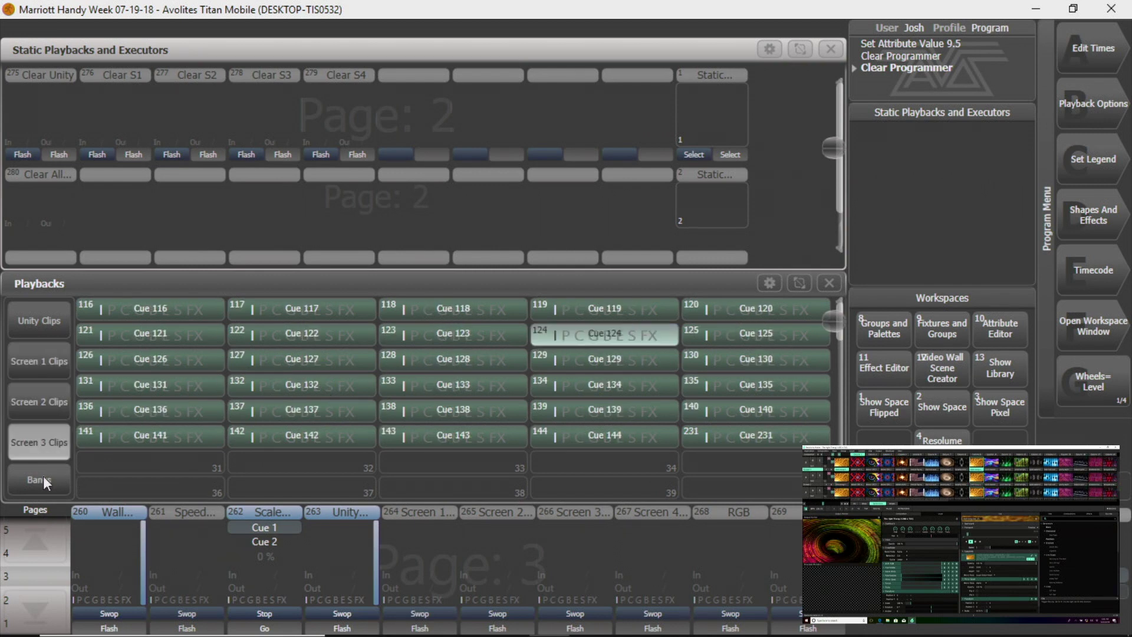
{"action": "scroll", "coordinate": [44, 466], "scroll_direction": "down", "scroll_amount": 2}
{"action": "left_click", "coordinate": [37, 324]}
{"action": "left_click", "coordinate": [660, 332]}
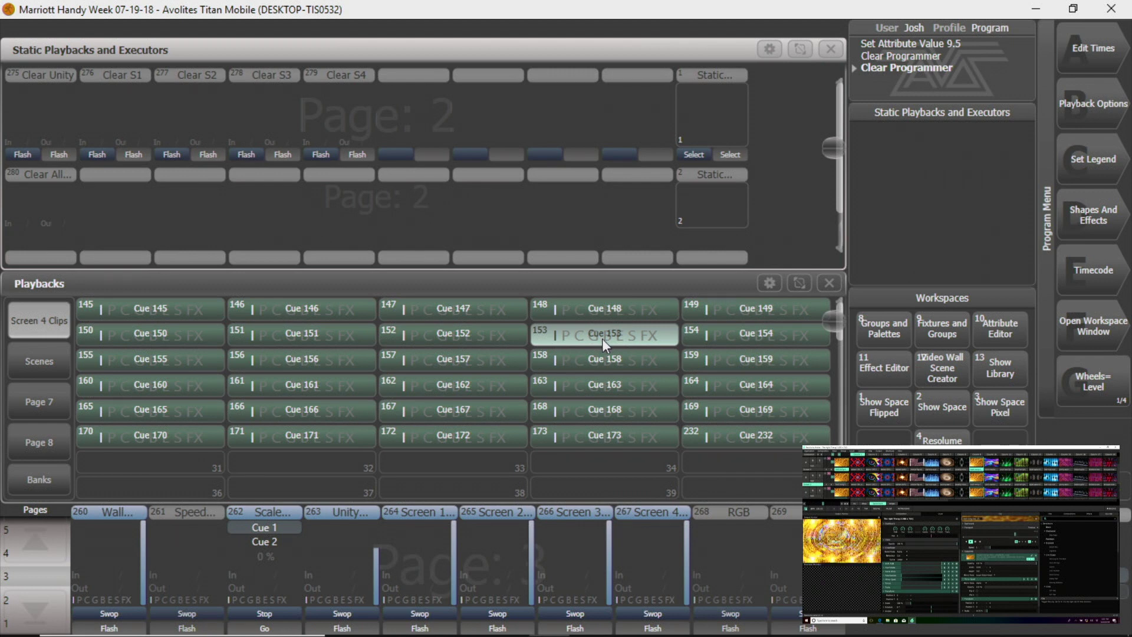
- Trigger the Levels)Speakers playback from the Scenes page
{"action": "left_click", "coordinate": [39, 361]}
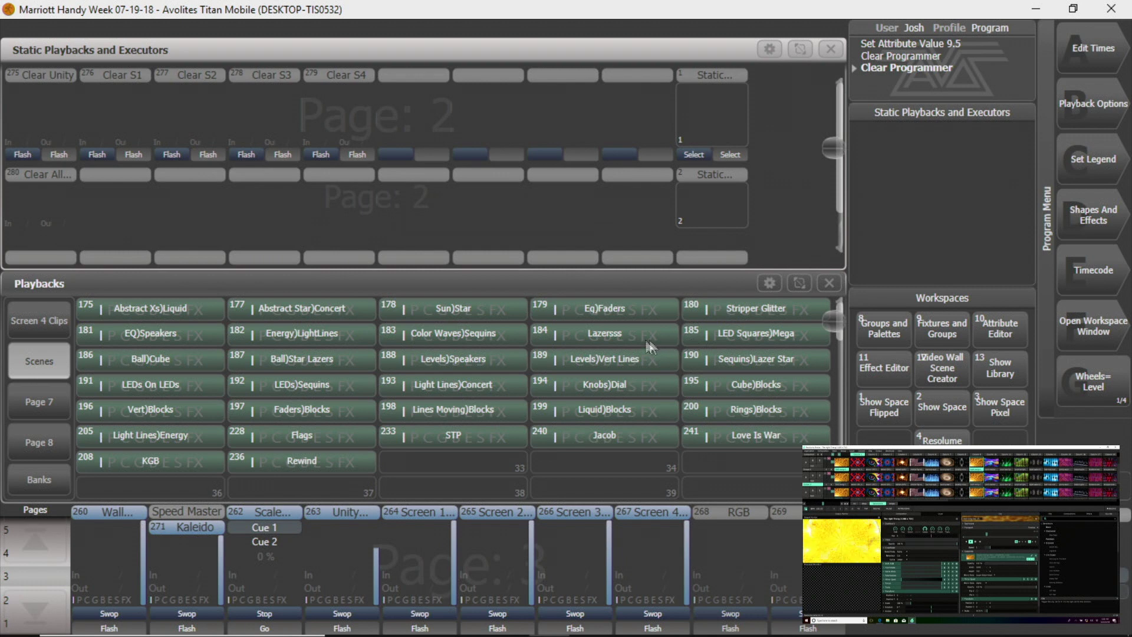
{"action": "left_click", "coordinate": [438, 359]}
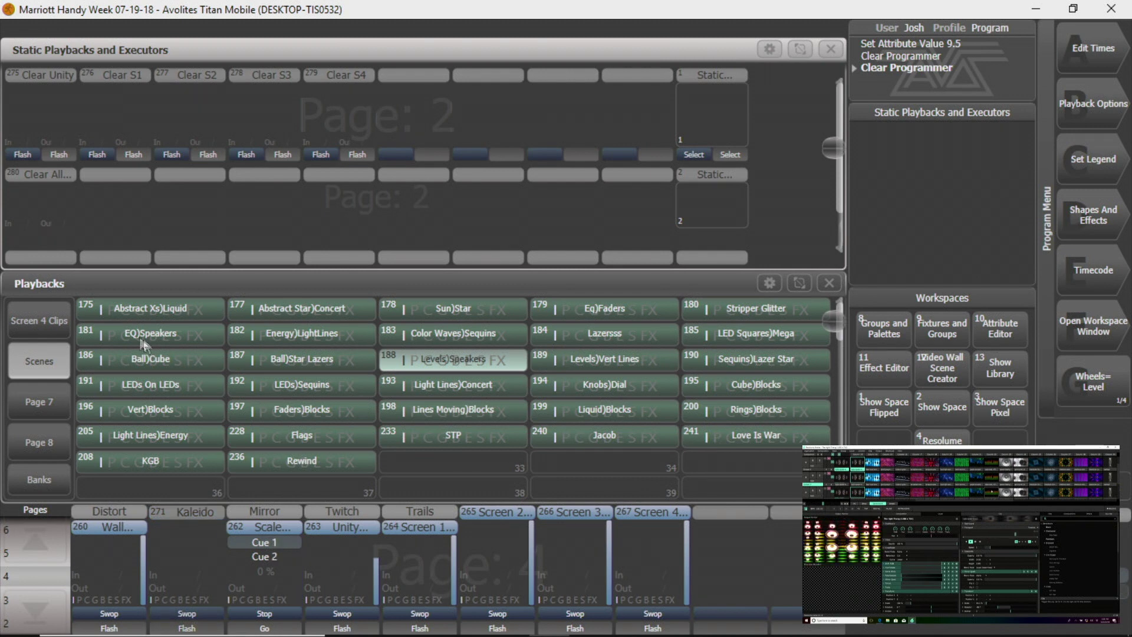
- Release the active playbacks on the clip pages: Cue 153, Tunnel under Unity Clips, Chaotic Energy under Screen 1 Clips, Cue 95 and Cue 124
{"action": "left_click", "coordinate": [40, 318]}
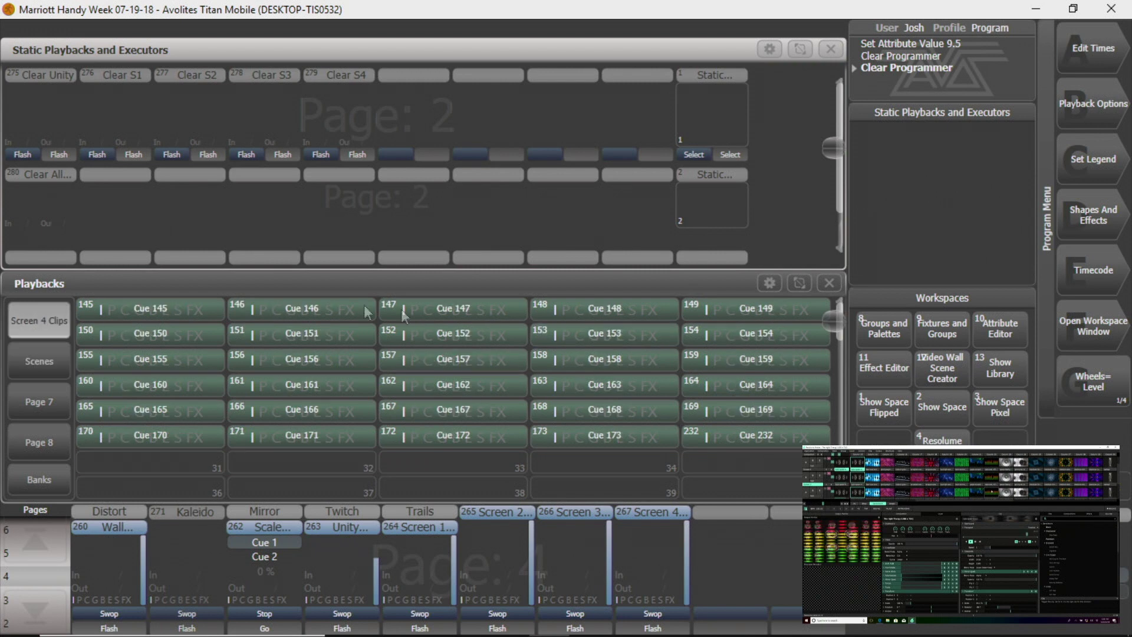
{"action": "left_click", "coordinate": [38, 483]}
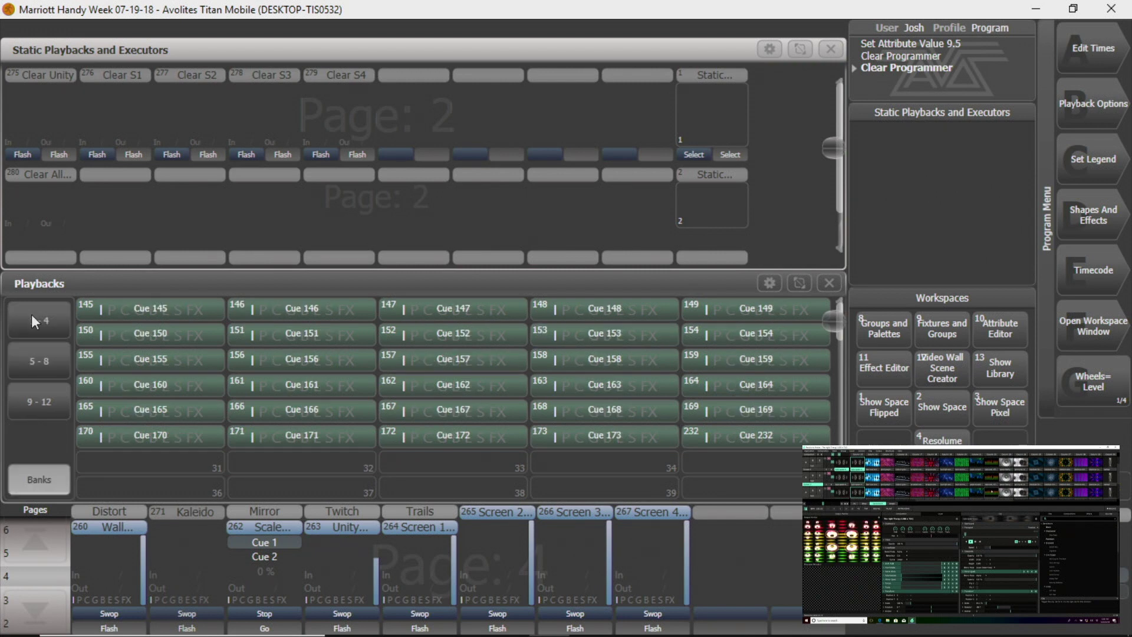
{"action": "left_click", "coordinate": [33, 322]}
{"action": "left_click", "coordinate": [47, 330]}
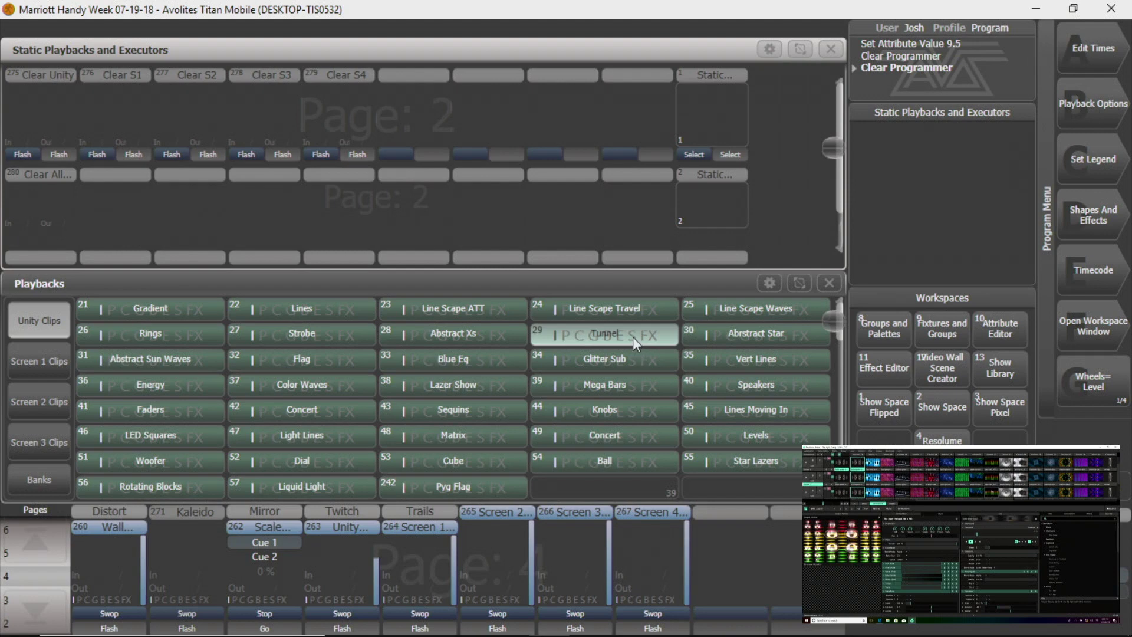
{"action": "left_click", "coordinate": [51, 361]}
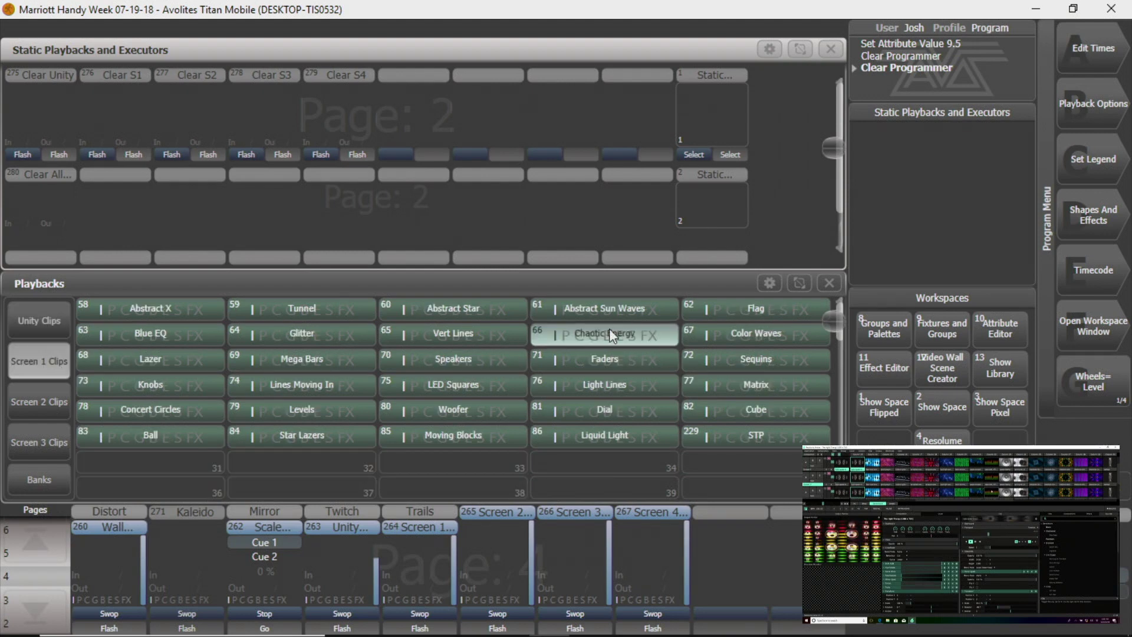
{"action": "left_click", "coordinate": [44, 402]}
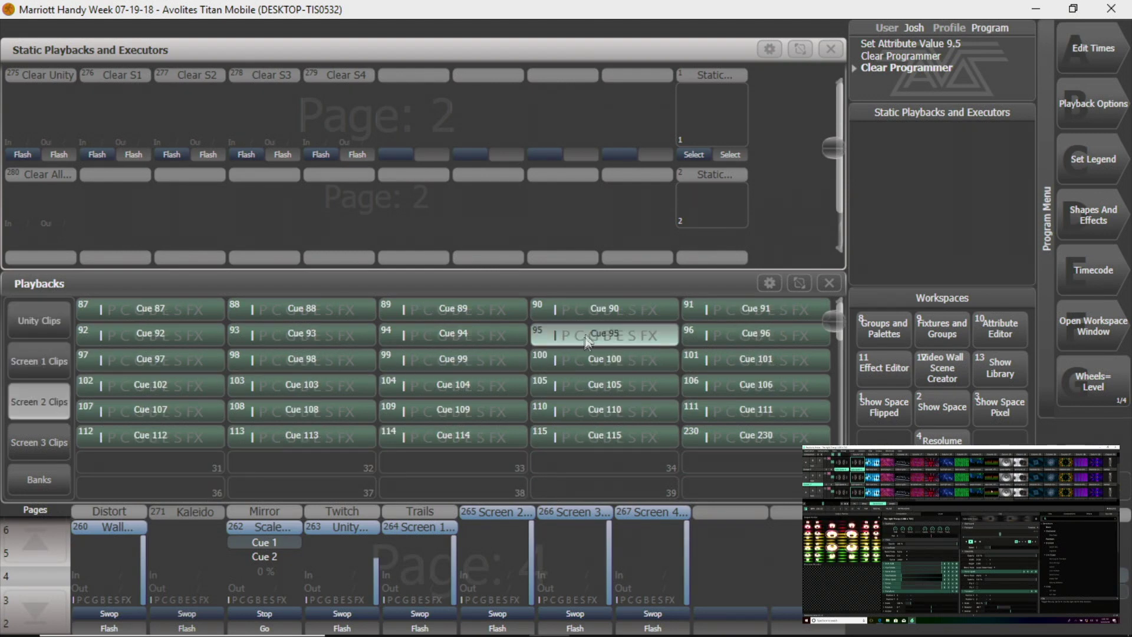
{"action": "left_click", "coordinate": [68, 442]}
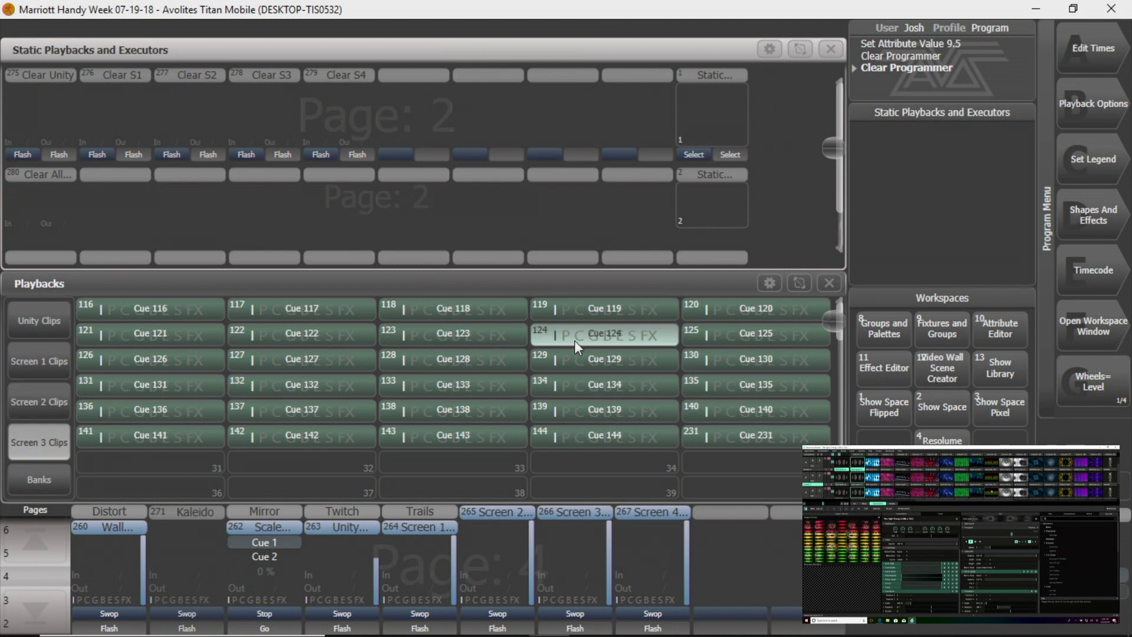
- Return to the Scenes page in the 5 - 8 bank and release the Levels)Speakers playback
{"action": "left_click", "coordinate": [52, 472]}
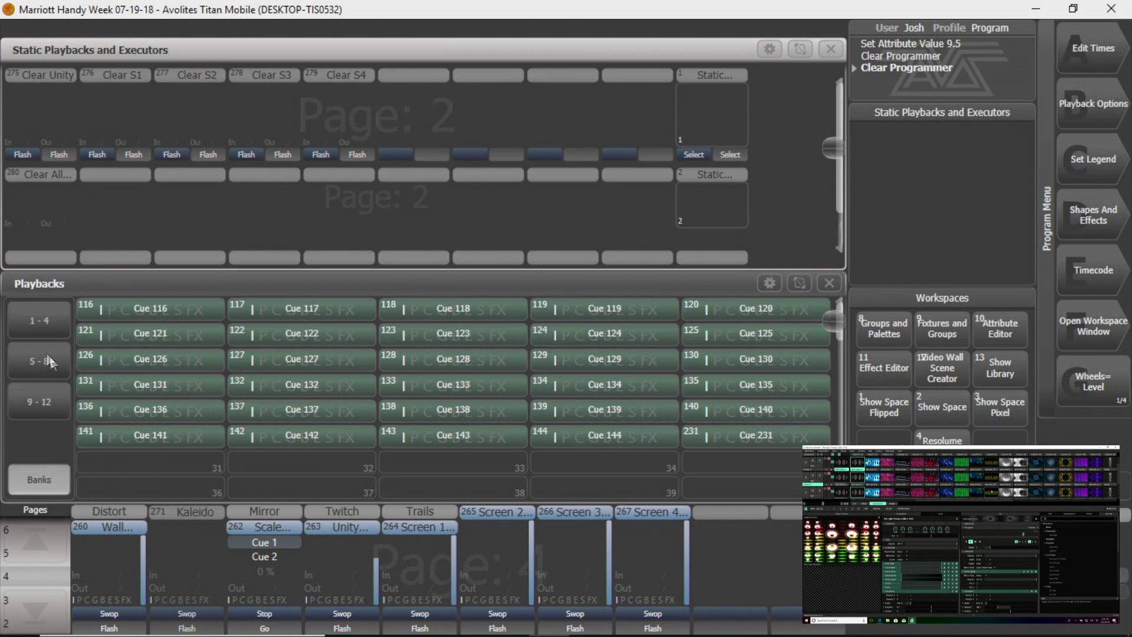
{"action": "left_click", "coordinate": [51, 348]}
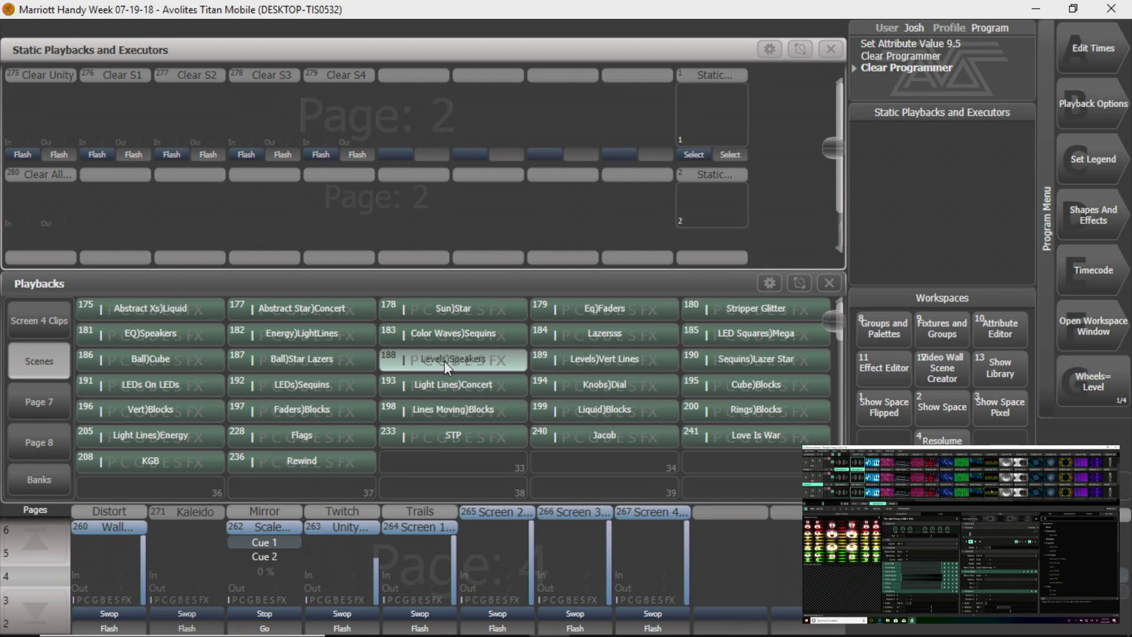
{"action": "left_click", "coordinate": [467, 360]}
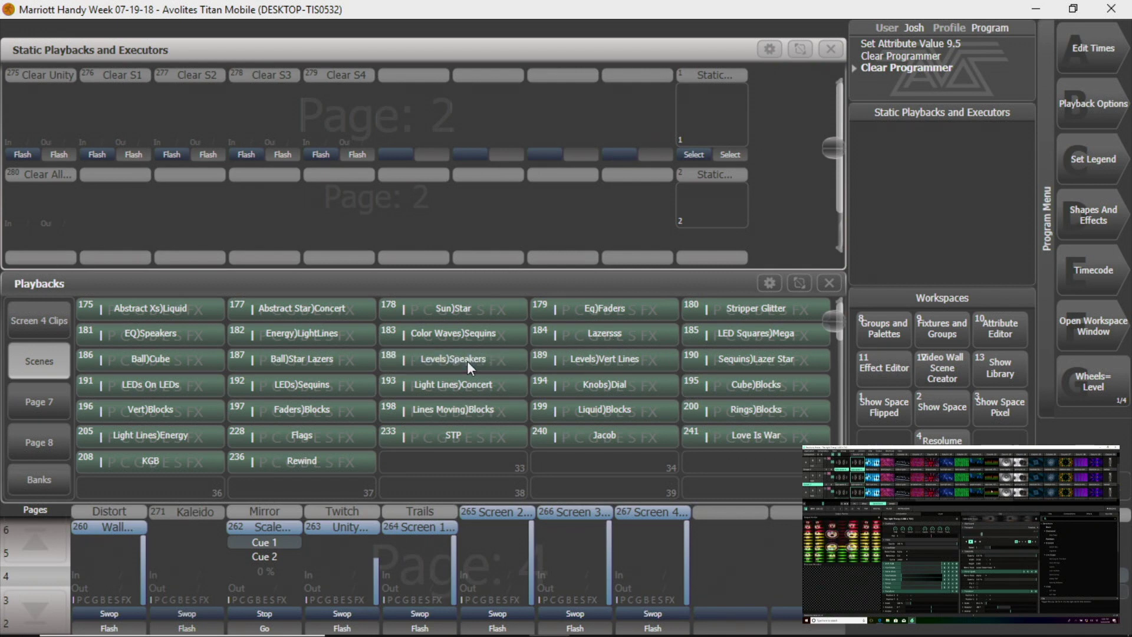